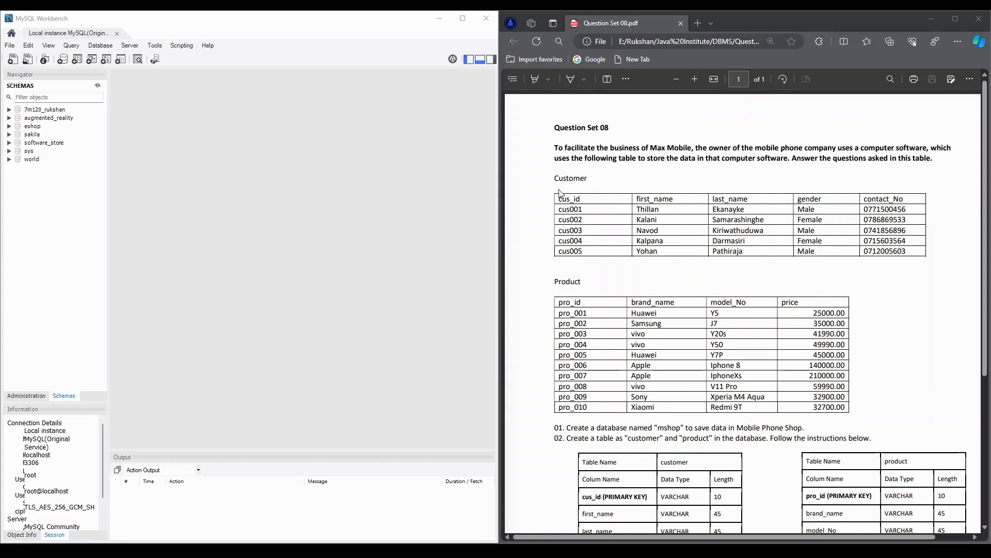
# - Create a new schema named mshop, apply it to the server, and close its editor
pyautogui.scroll(-3, 558, 195)
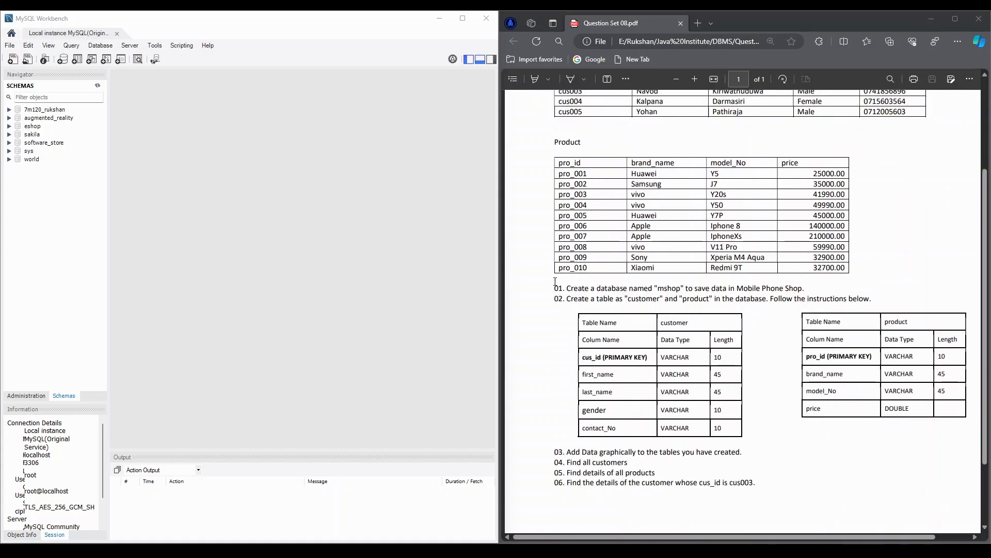
pyautogui.scroll(3, 553, 283)
pyautogui.scroll(-3, 551, 282)
pyautogui.rightClick(52, 191)
pyautogui.click(70, 209)
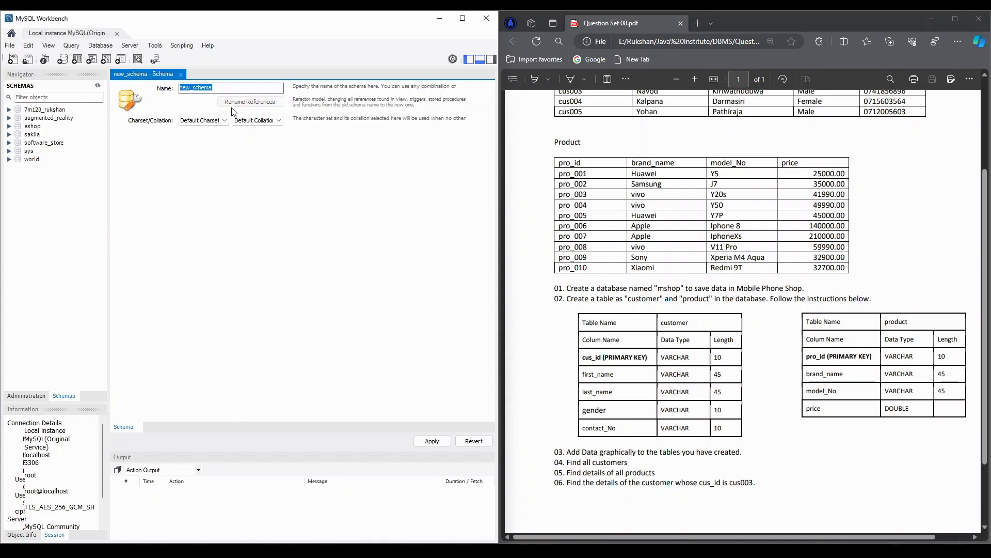
pyautogui.write('mshop')
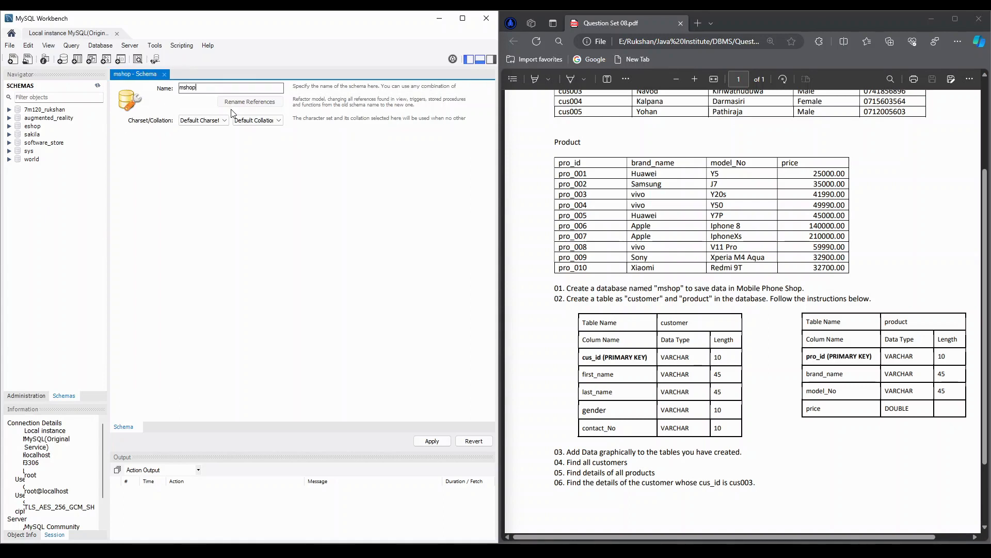
pyautogui.click(443, 440)
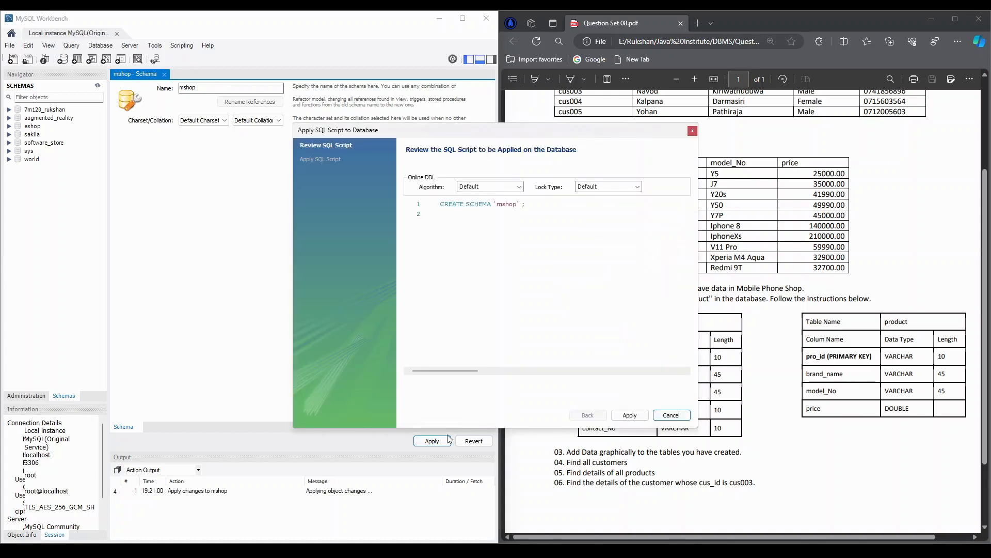
pyautogui.click(630, 415)
pyautogui.click(630, 416)
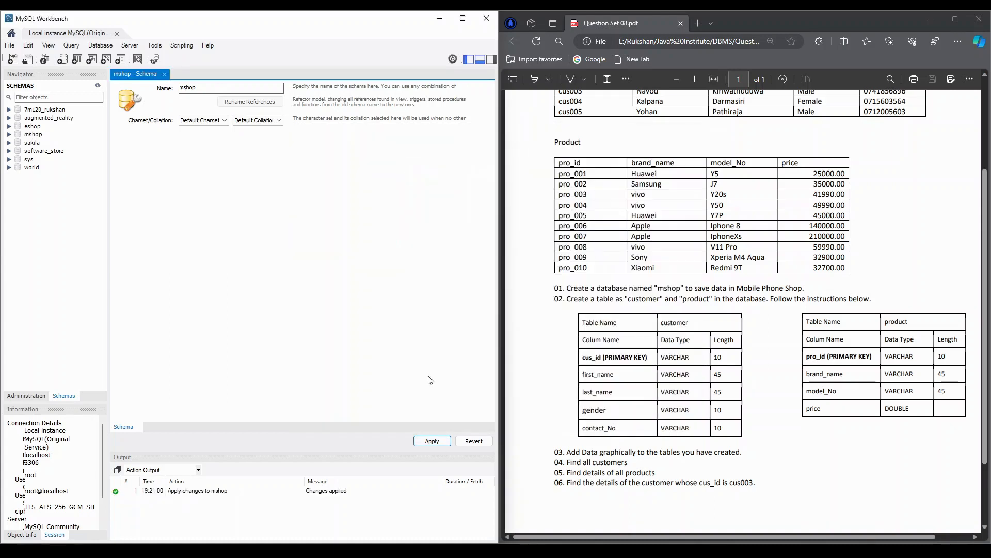
pyautogui.click(165, 74)
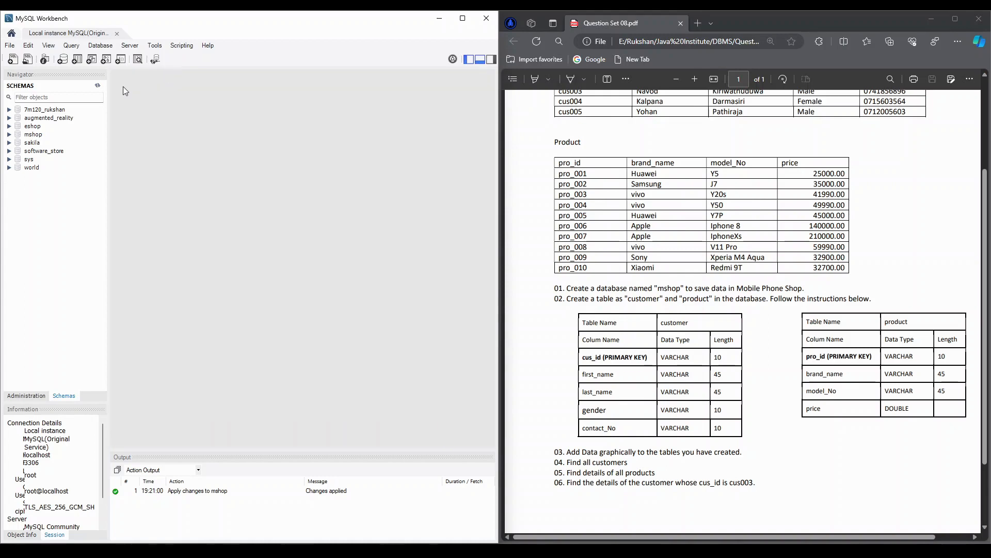
# - Start a new table named customer in the mshop schema
pyautogui.click(9, 134)
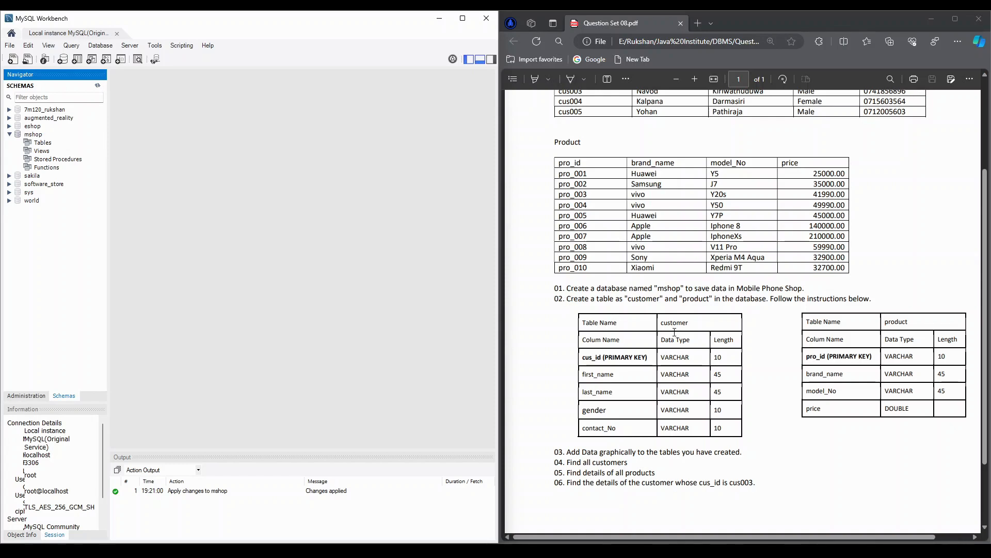
pyautogui.keyDown('ctrl'); pyautogui.scroll(3, 674, 332); pyautogui.keyUp('ctrl')
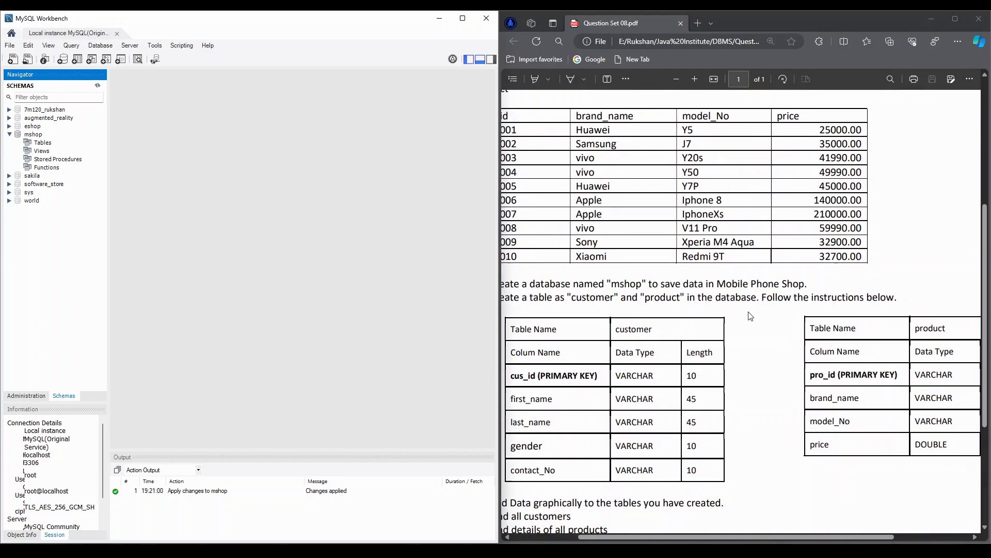
pyautogui.keyDown('ctrl'); pyautogui.scroll(-2, 748, 318); pyautogui.keyUp('ctrl')
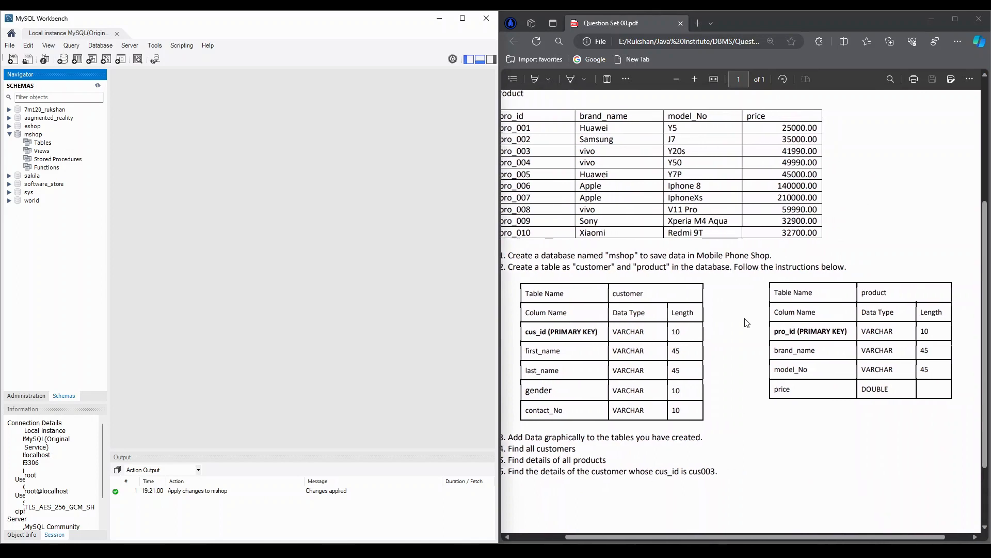
pyautogui.rightClick(45, 143)
pyautogui.click(69, 150)
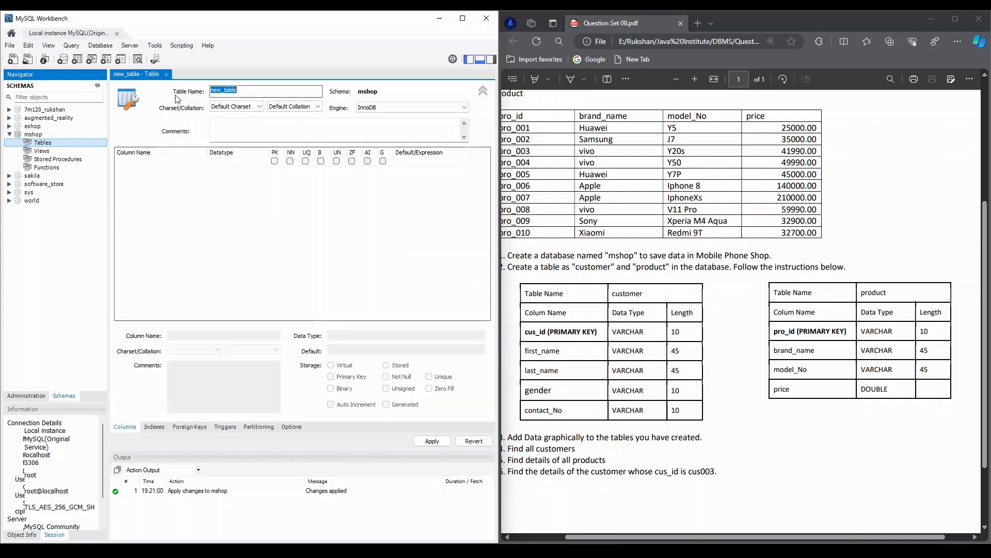
pyautogui.write('customer')
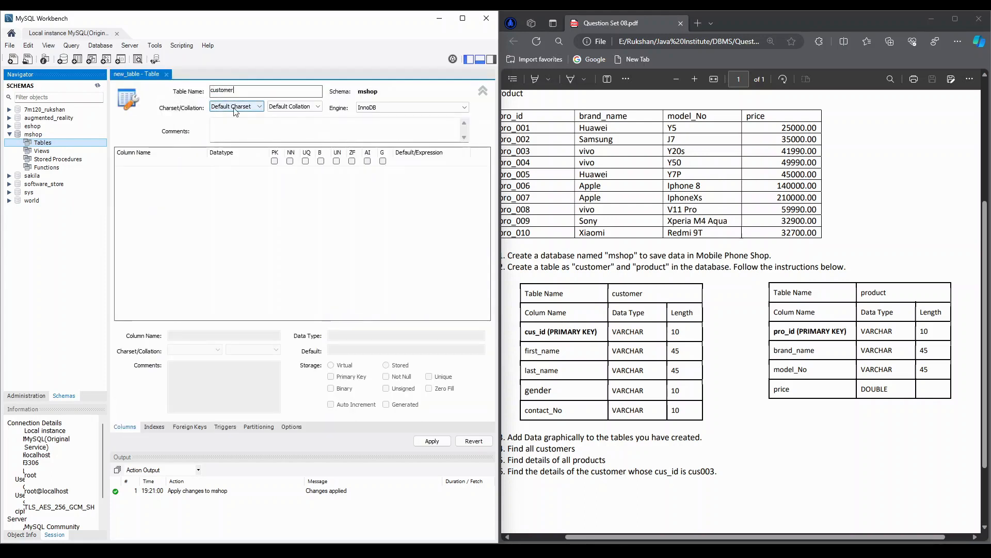
# - Add the primary key column cus_id with datatype VARCHAR(10) to the customer table
pyautogui.doubleClick(155, 162)
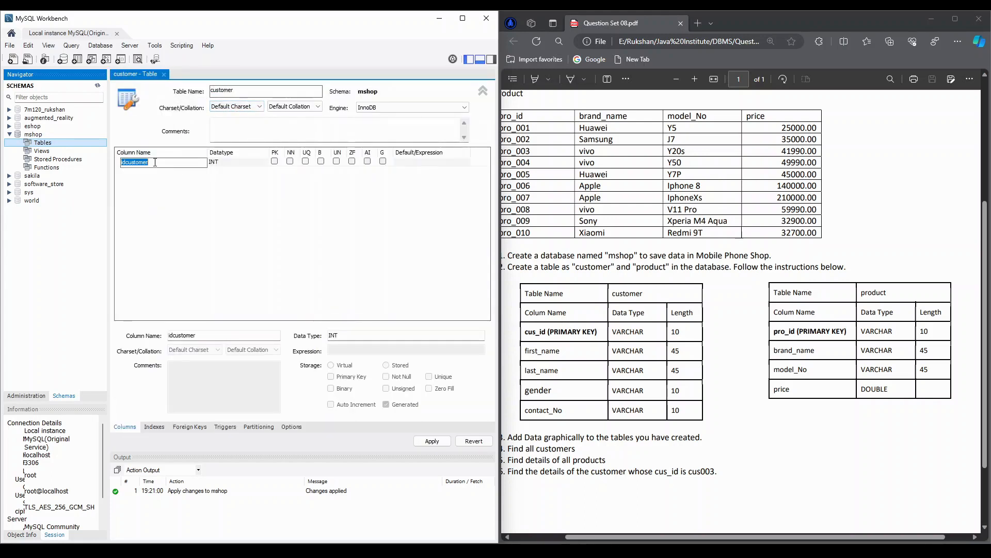
pyautogui.write('cus_id')
pyautogui.press('Tab')
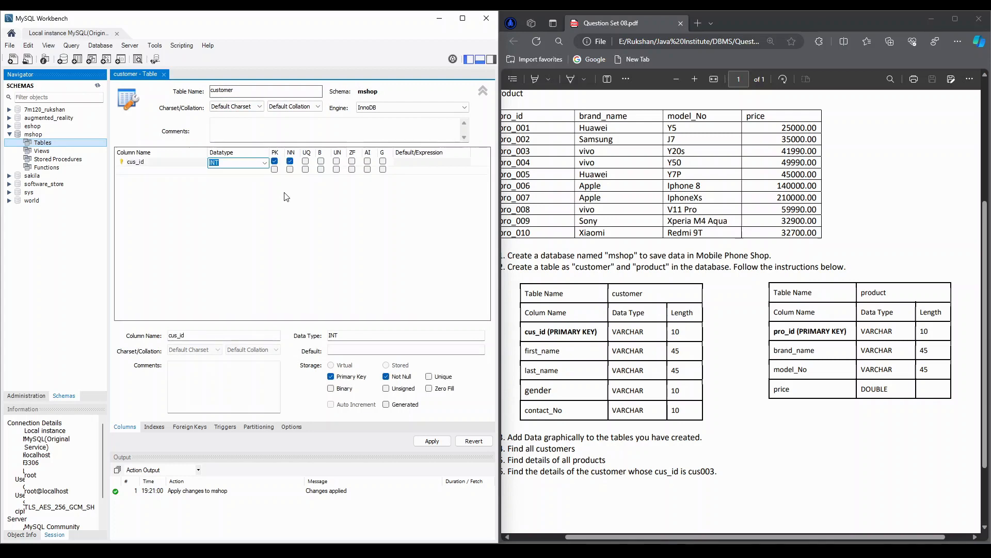
pyautogui.write('VARCHAR(10)')
# - Add the columns first_name and last_name to the customer table, both with datatype VARCHAR(45)
pyautogui.click(163, 171)
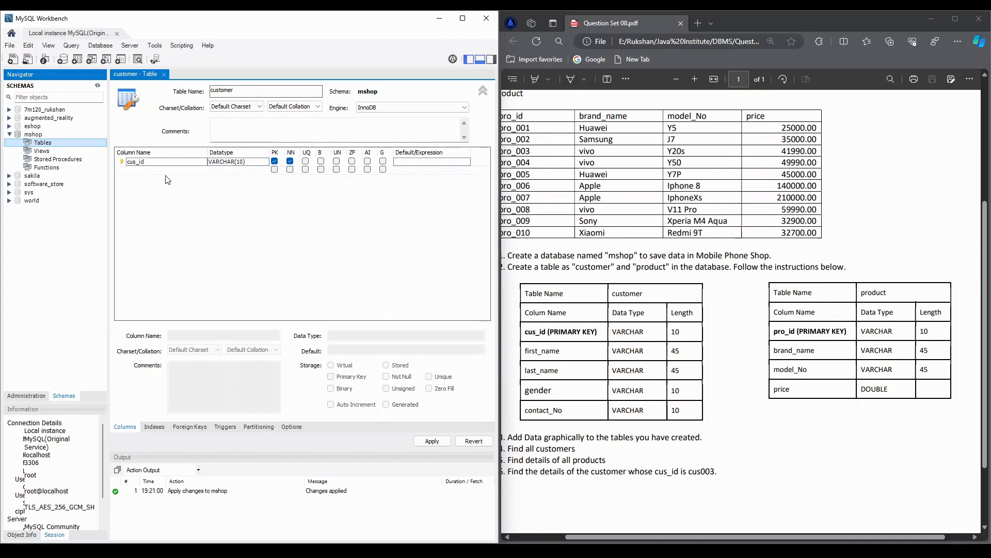
pyautogui.doubleClick(163, 171)
pyautogui.write('first')
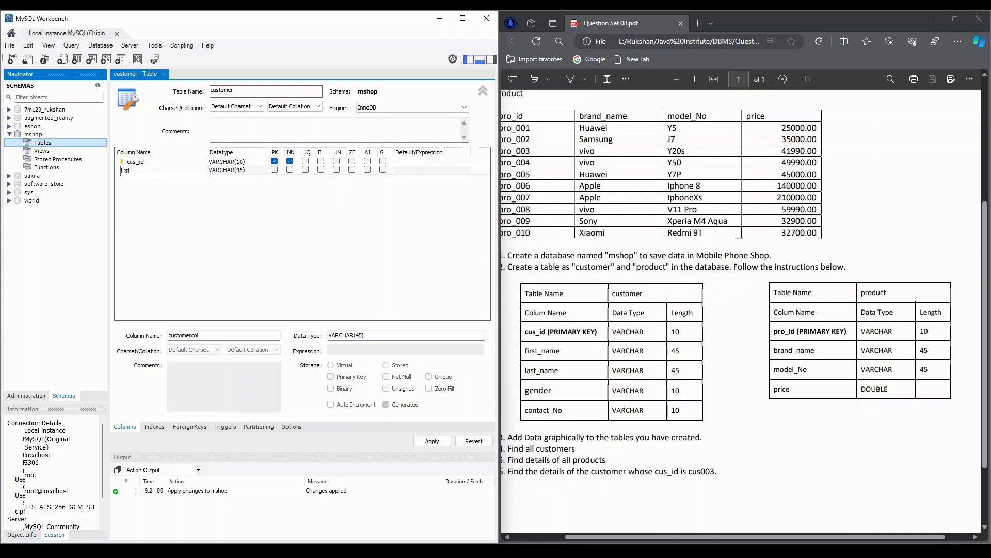
pyautogui.write('_name')
pyautogui.press('Tab')
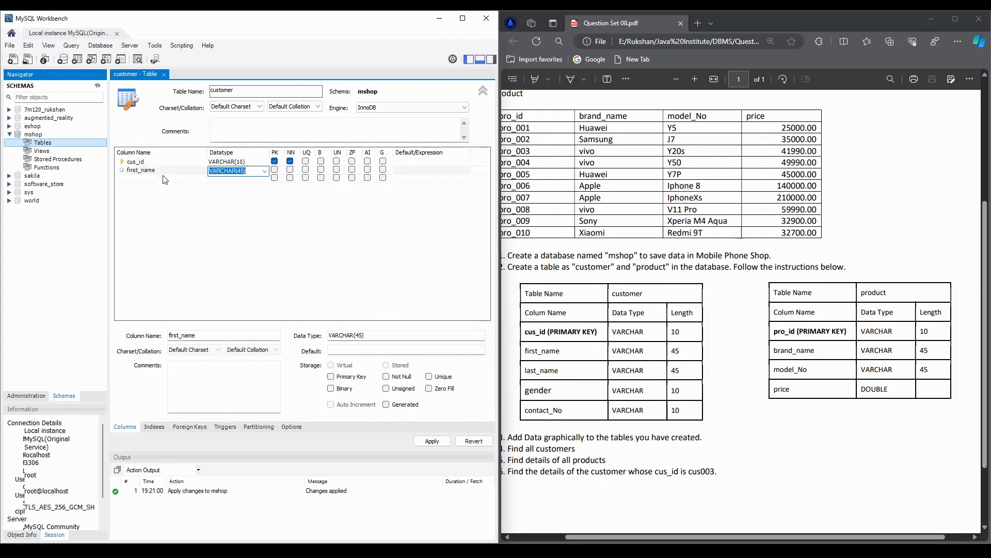
pyautogui.doubleClick(163, 176)
pyautogui.write('last_name')
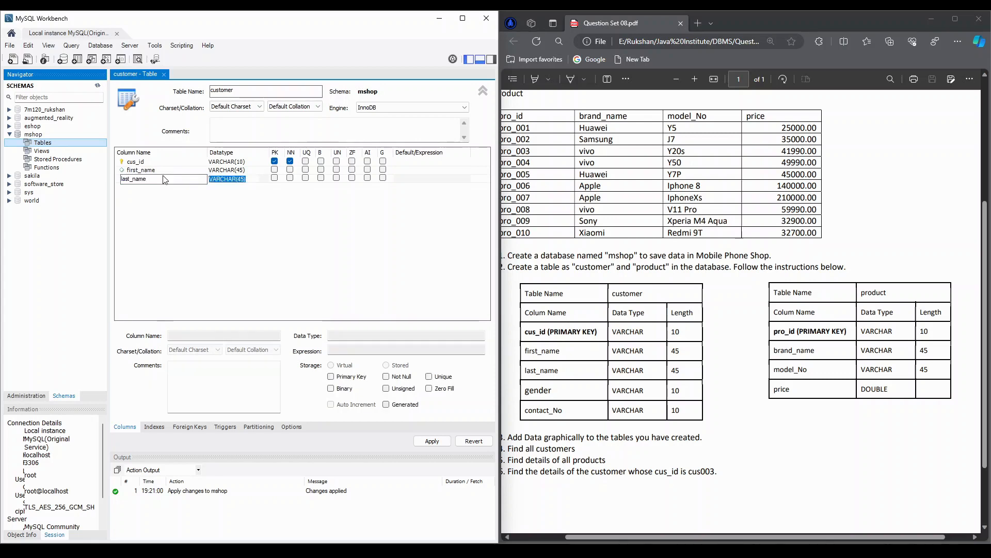
pyautogui.press('Return')
# - Add a gender column with datatype VARCHAR(10) to the customer table
pyautogui.write('gender')
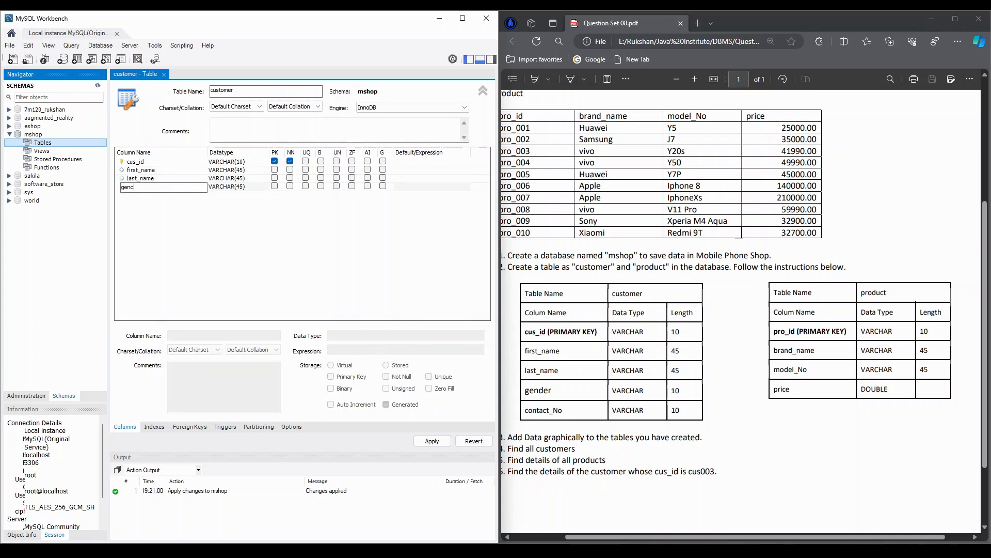
pyautogui.press('Tab')
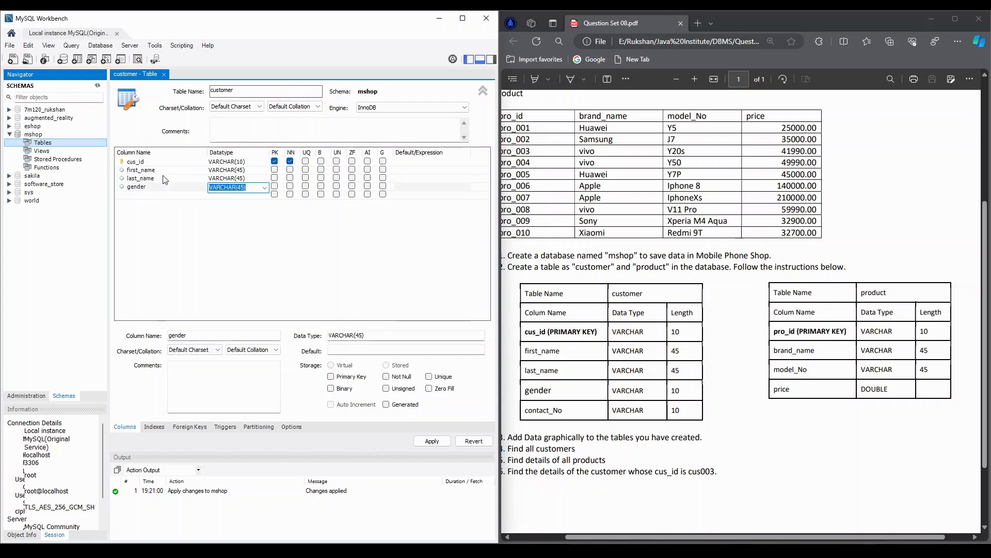
pyautogui.write('VARCHAR(10)')
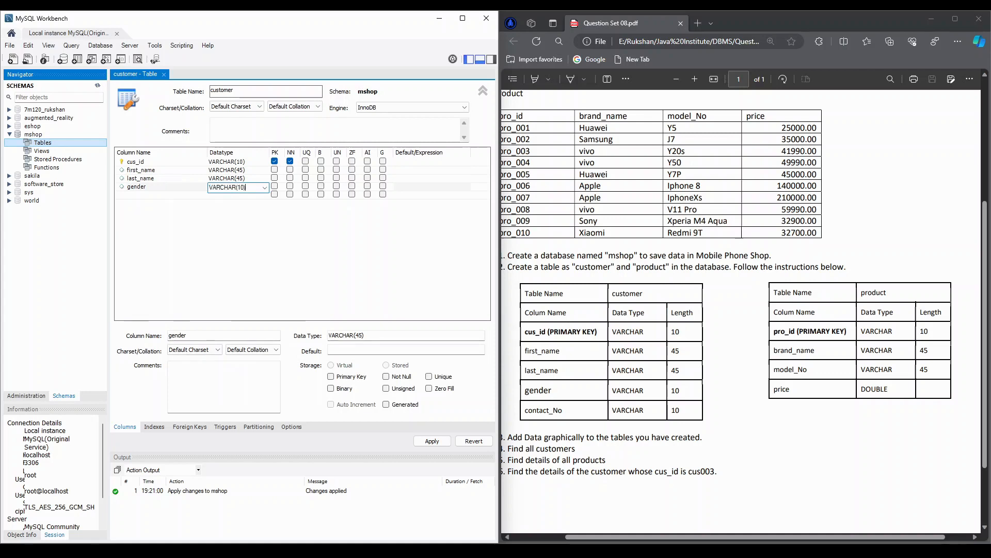
pyautogui.press('Return')
# - Add a contact_No column with datatype VARCHAR(10) to the customer table
pyautogui.write('c')
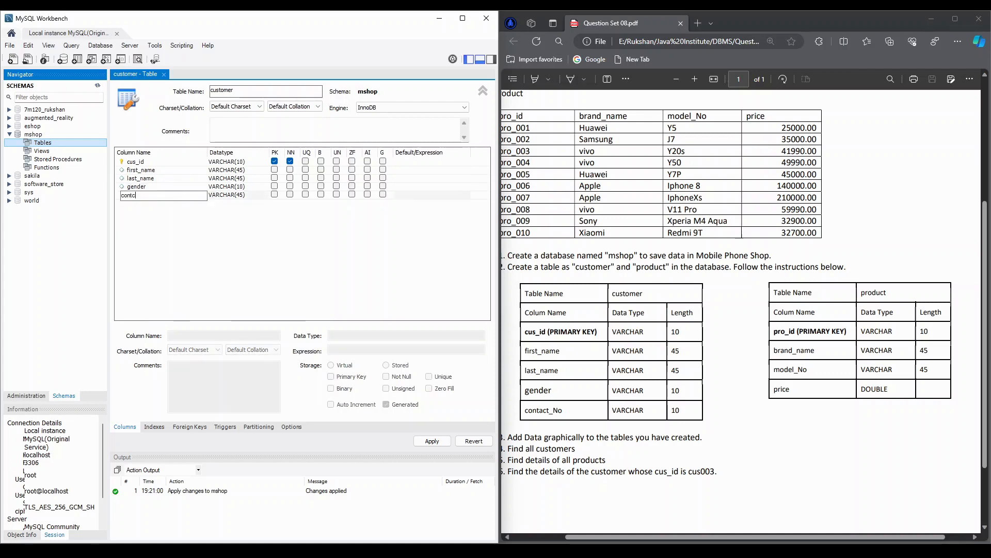
pyautogui.write('ontact_no')
pyautogui.press('BackSpace')
pyautogui.press('BackSpace')
pyautogui.write('No')
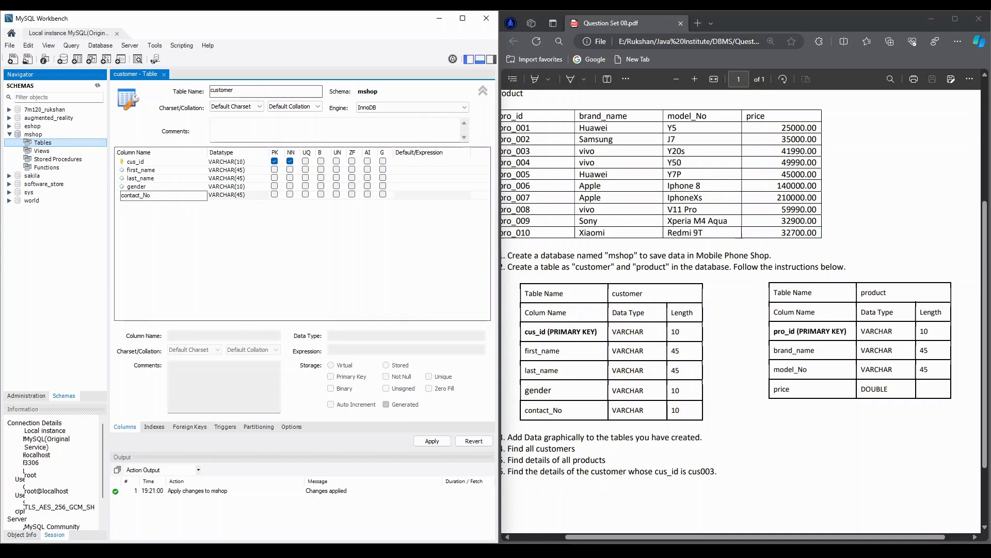
pyautogui.press('Return')
pyautogui.press('BackSpace')
pyautogui.press('BackSpace')
pyautogui.press('BackSpace')
pyautogui.write('10)')
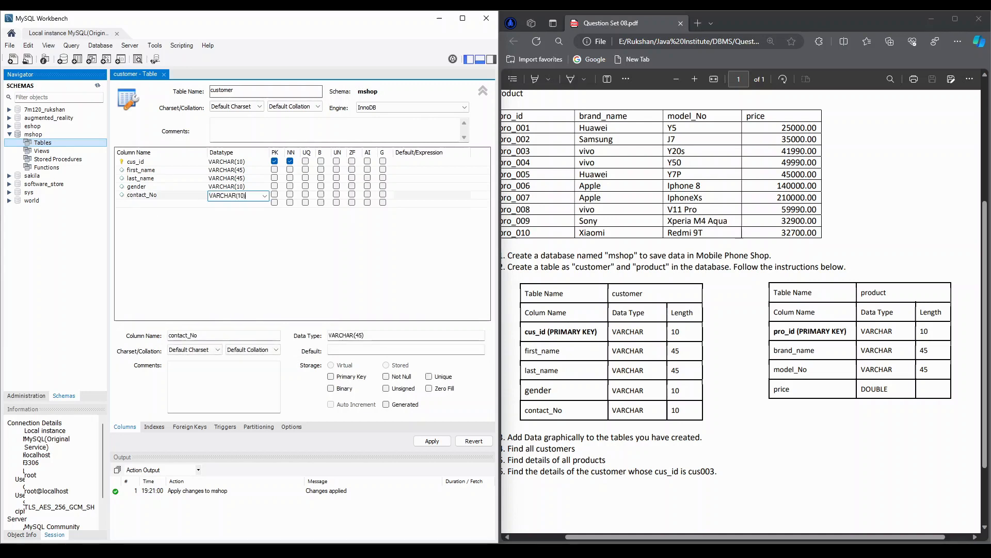
pyautogui.press('Return')
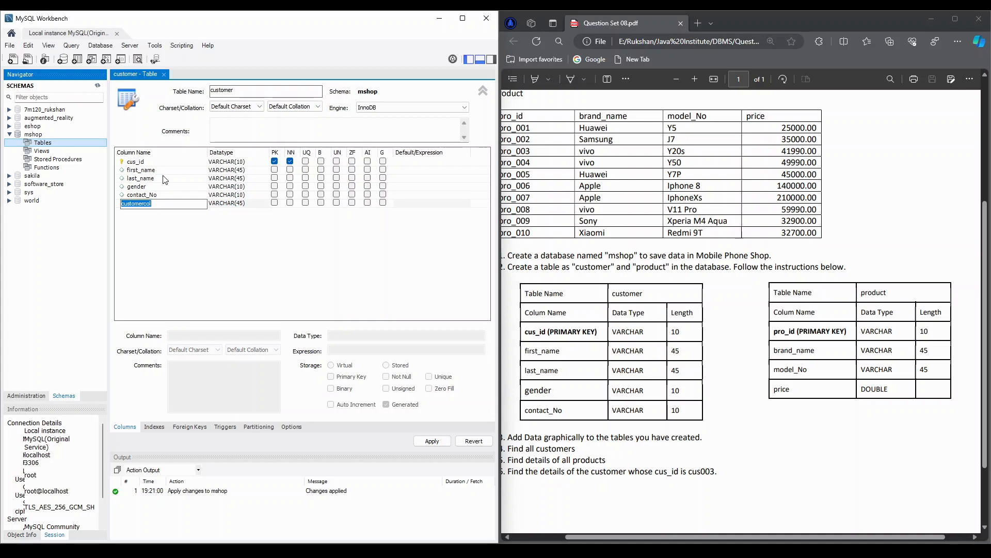
# - Delete the surplus customercol column below contact_No from the customer table
pyautogui.click(276, 239)
pyautogui.rightClick(120, 203)
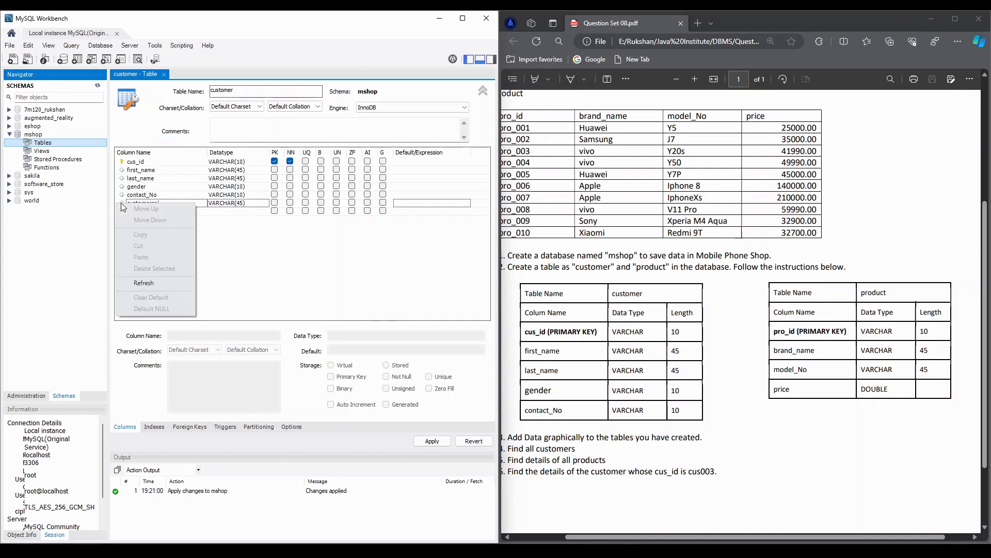
pyautogui.click(126, 202)
pyautogui.rightClick(132, 202)
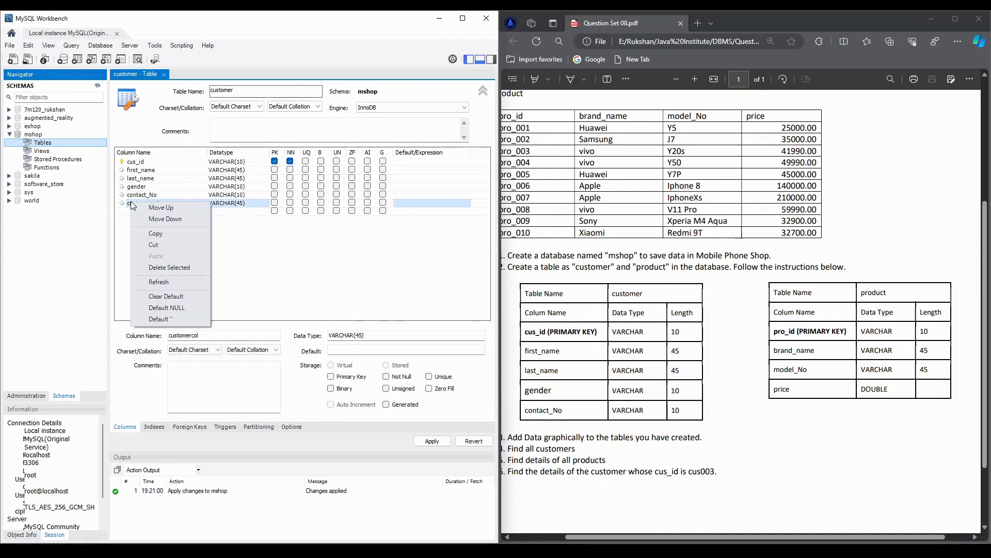
pyautogui.click(154, 268)
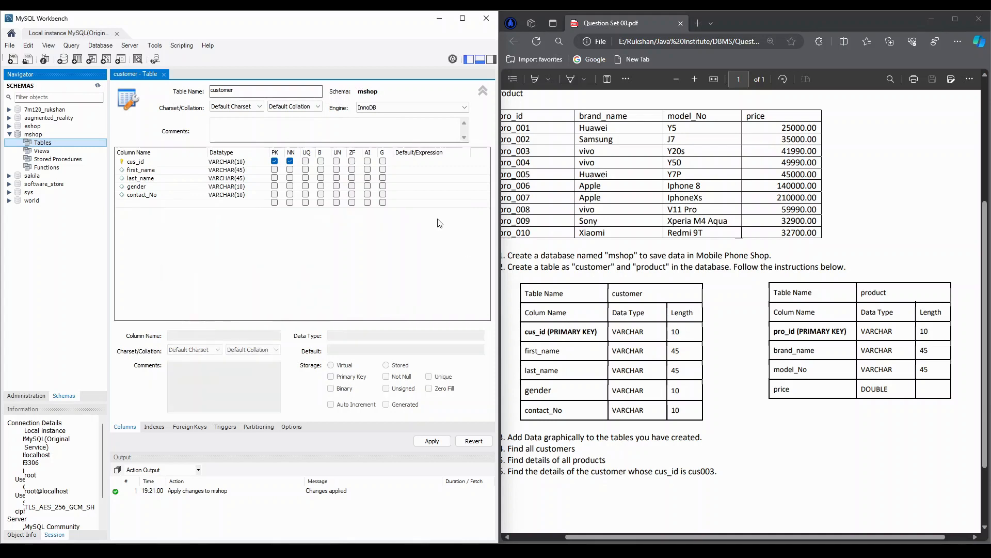
# - Apply the customer table definition to the database and close the table editor
pyautogui.click(432, 441)
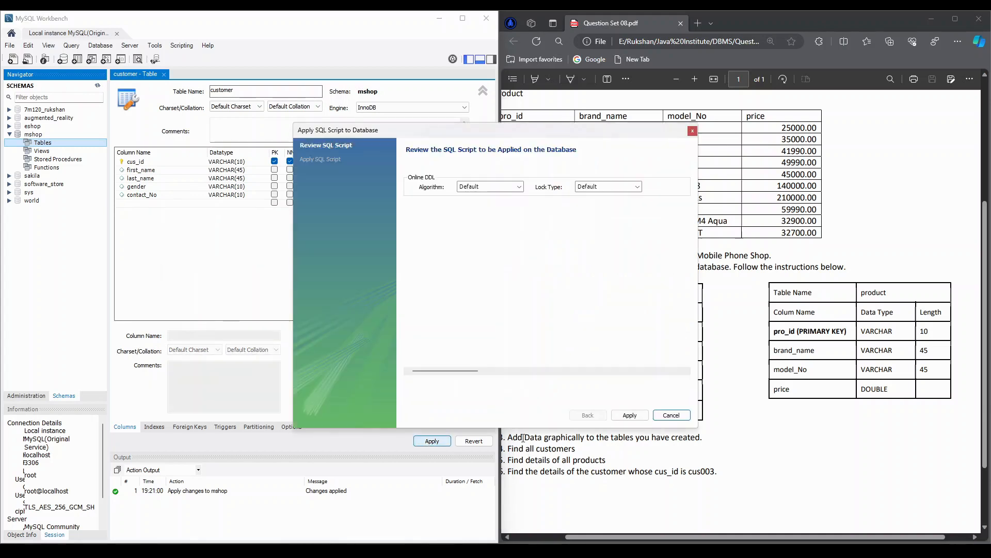
pyautogui.click(630, 416)
pyautogui.click(630, 415)
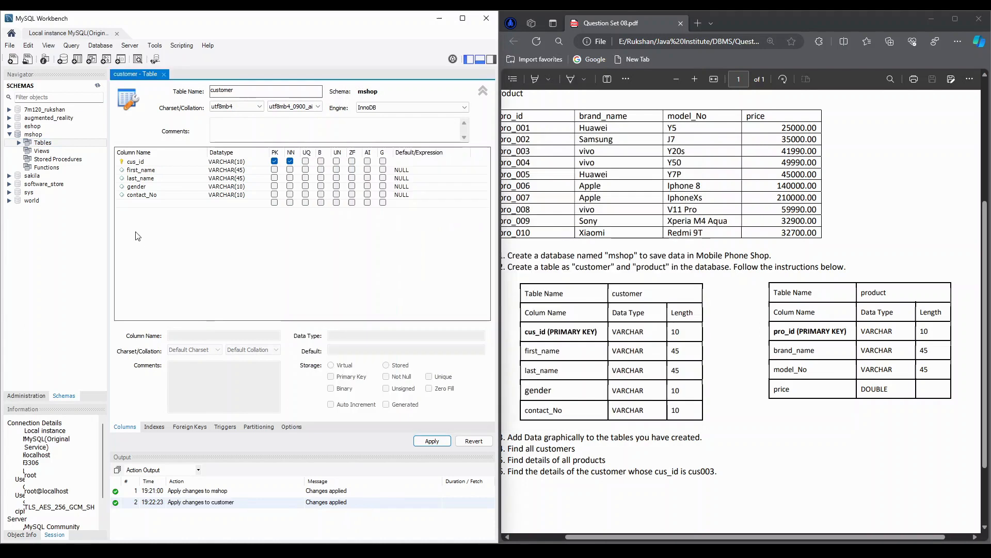
pyautogui.click(164, 74)
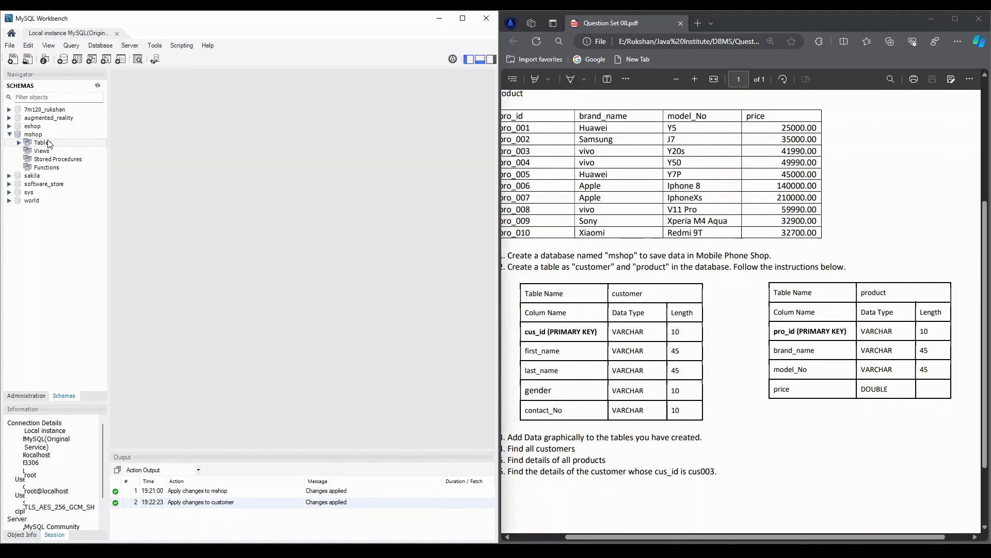
# - Start another new table in the mshop schema and name it product
pyautogui.rightClick(49, 143)
pyautogui.click(100, 150)
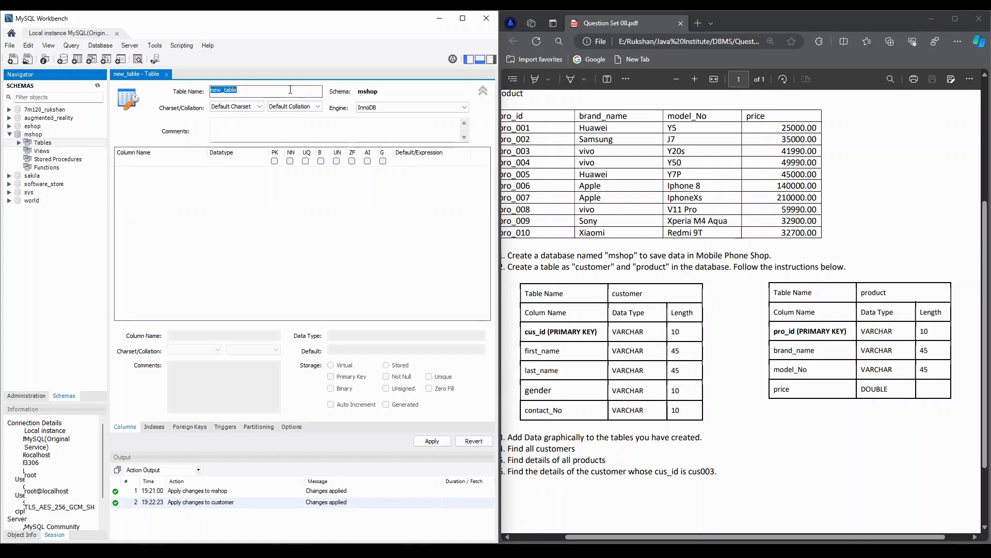
pyautogui.write('product')
pyautogui.click(149, 161)
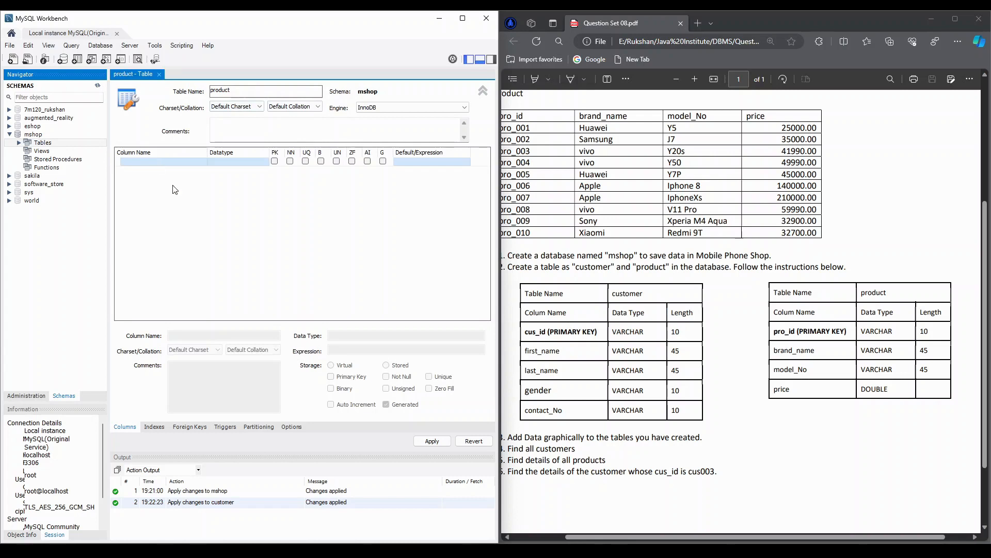
# - Add the primary key column pro_id with datatype VARCHAR(10) to the product table
pyautogui.click(127, 166)
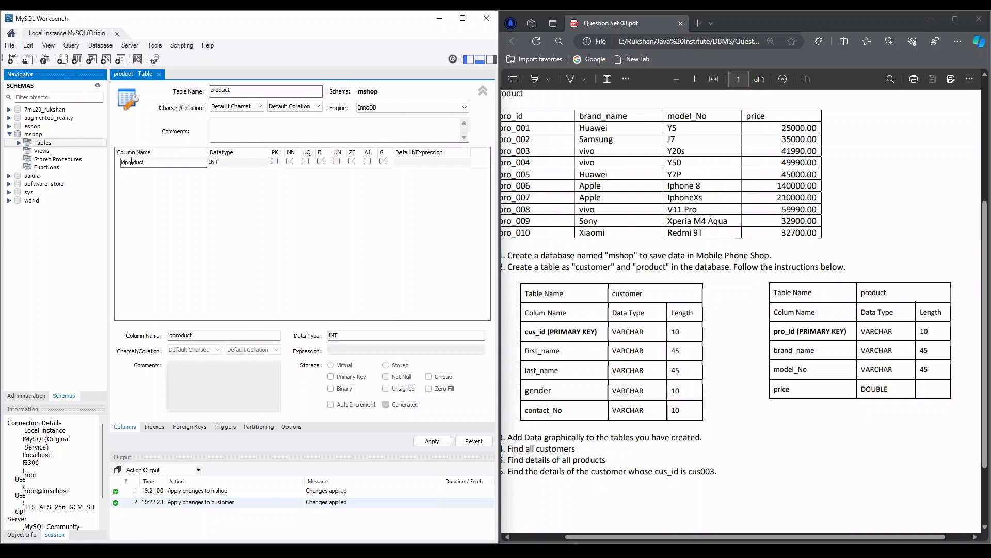
pyautogui.click(132, 161)
pyautogui.press('BackSpace')
pyautogui.write('pro_id')
pyautogui.press('Tab')
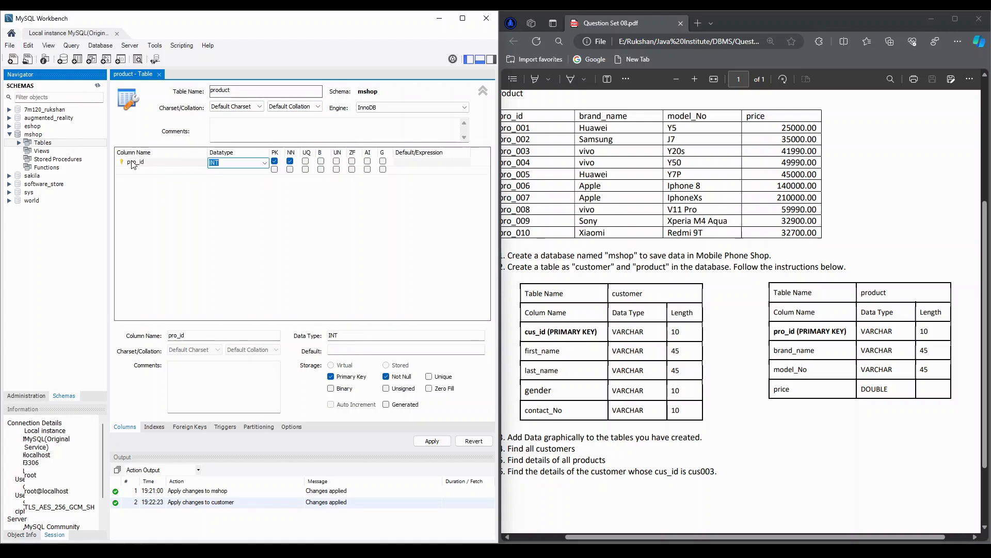
pyautogui.write('CARCHAR()')
pyautogui.press('Delete')
pyautogui.write('V')
pyautogui.press('End')
pyautogui.press('Left')
pyautogui.write('10')
pyautogui.press('Tab')
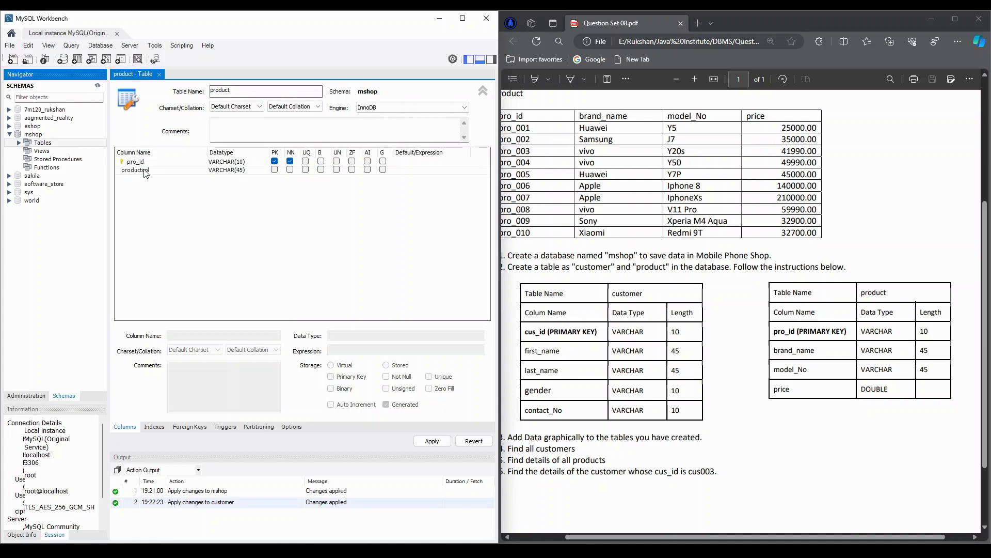
# - Add the columns brand_name and model_No, both VARCHAR(45), below pro_id in the product table
pyautogui.doubleClick(145, 170)
pyautogui.write('br')
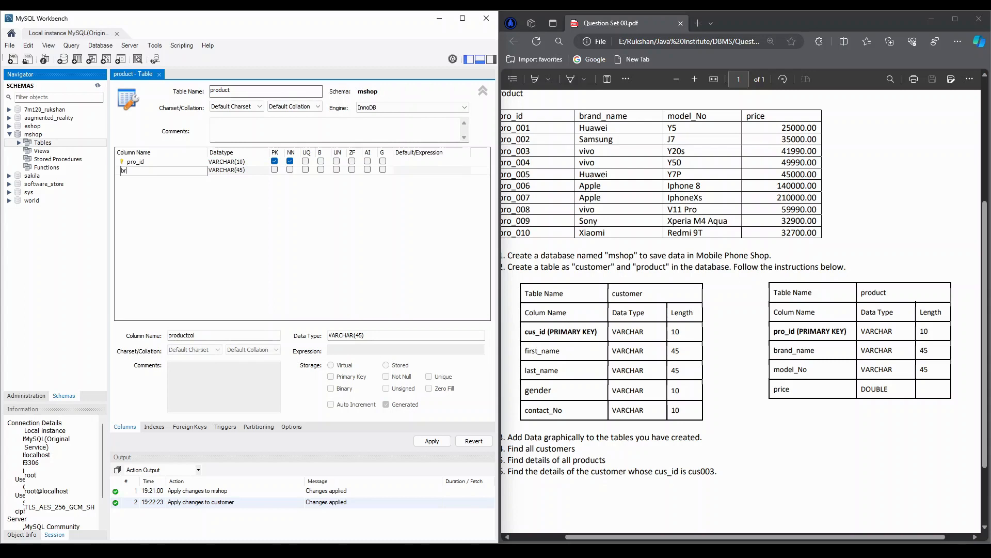
pyautogui.write('and_name')
pyautogui.press('Tab')
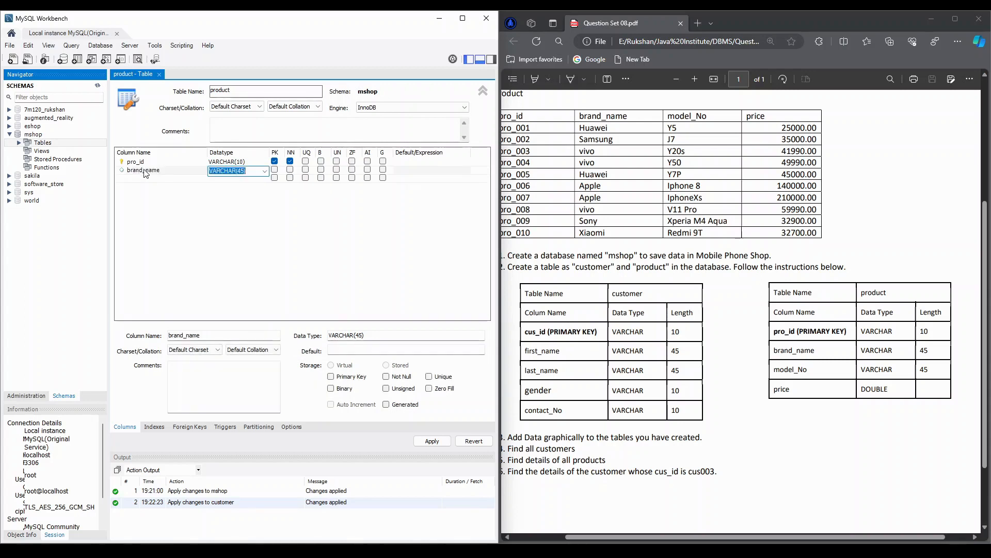
pyautogui.doubleClick(145, 178)
pyautogui.write('model_')
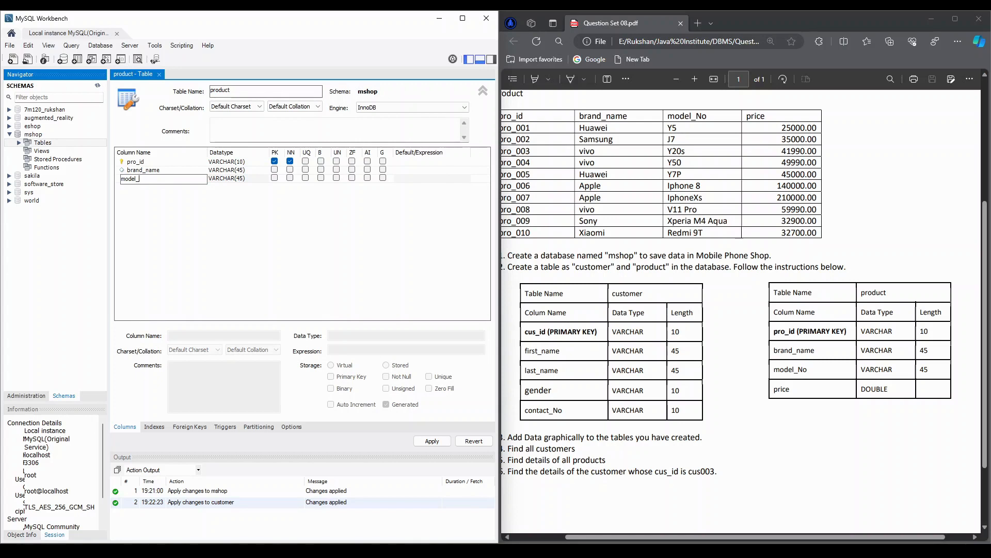
pyautogui.write('no')
pyautogui.press('Tab')
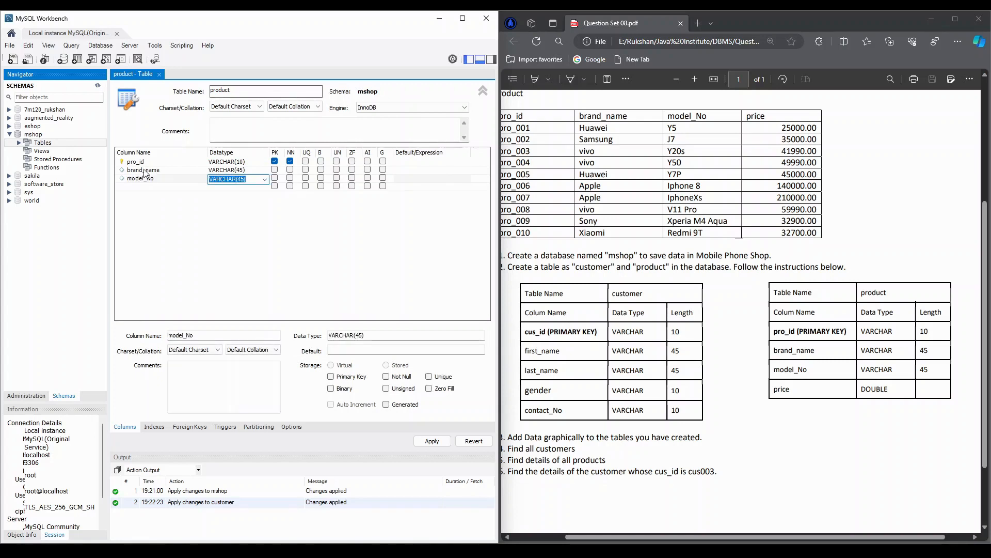
# - Add a price column with datatype DOUBLE below model_No in the product table
pyautogui.press('Return')
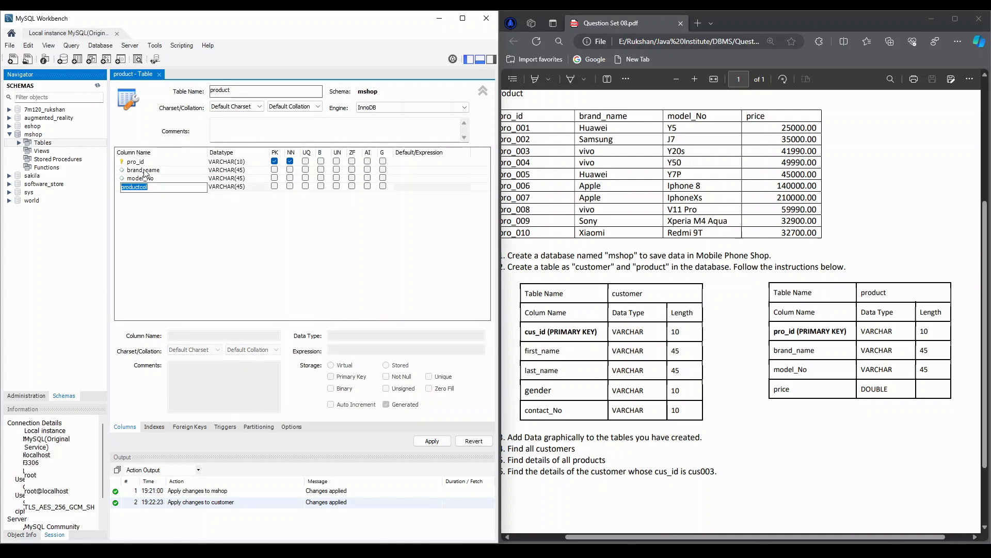
pyautogui.write('price')
pyautogui.press('Tab')
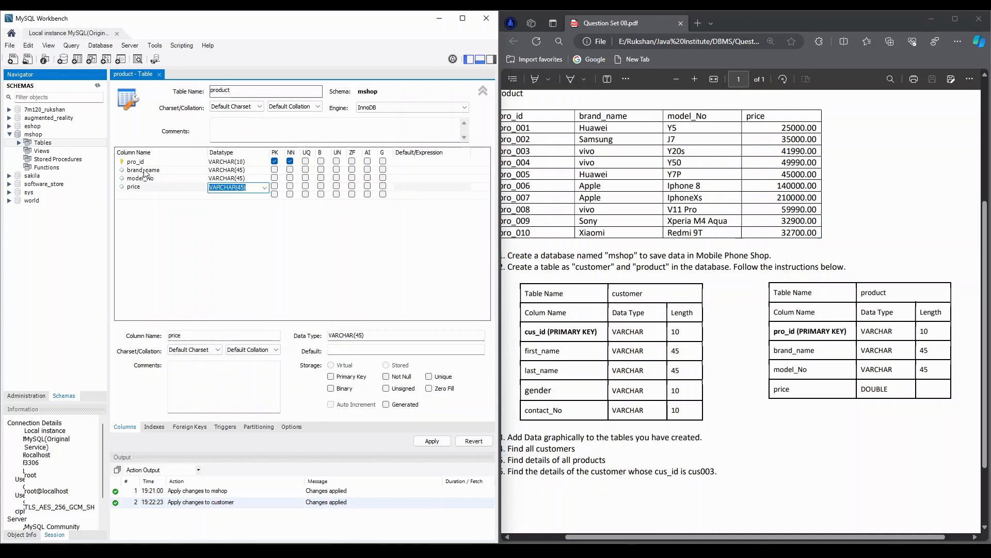
pyautogui.press('BackSpace')
# - Apply the product table definition to the mshop database and finish the script wizard
pyautogui.click(425, 443)
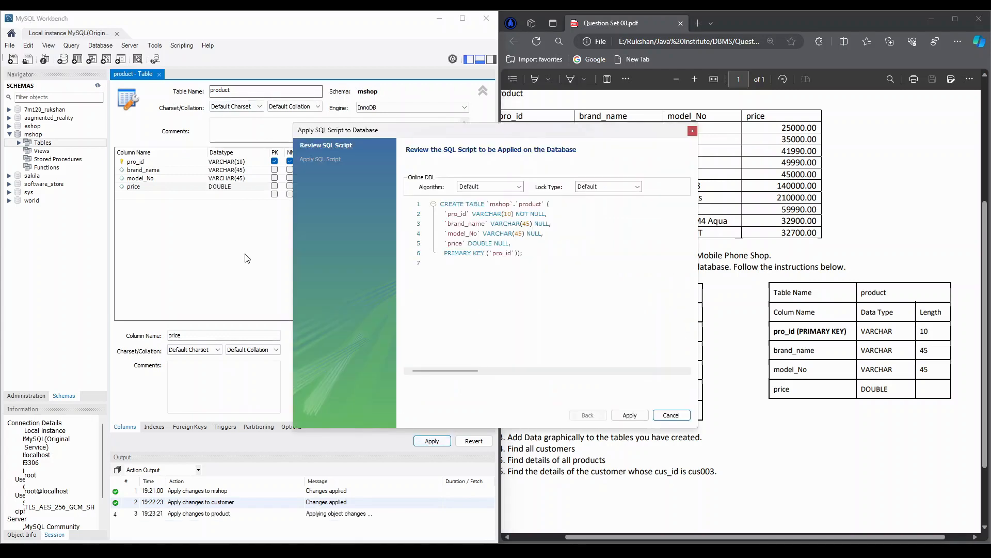
pyautogui.click(630, 415)
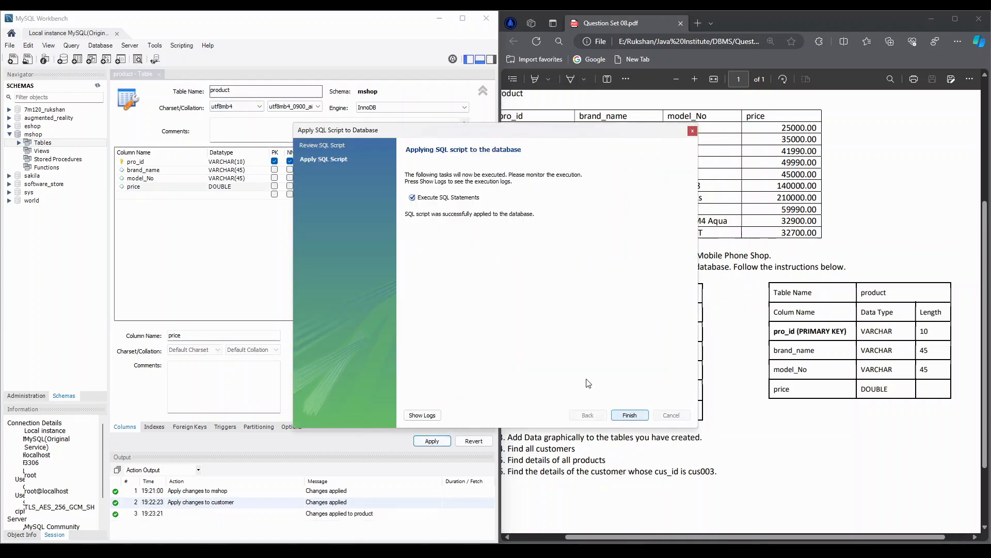
pyautogui.click(629, 415)
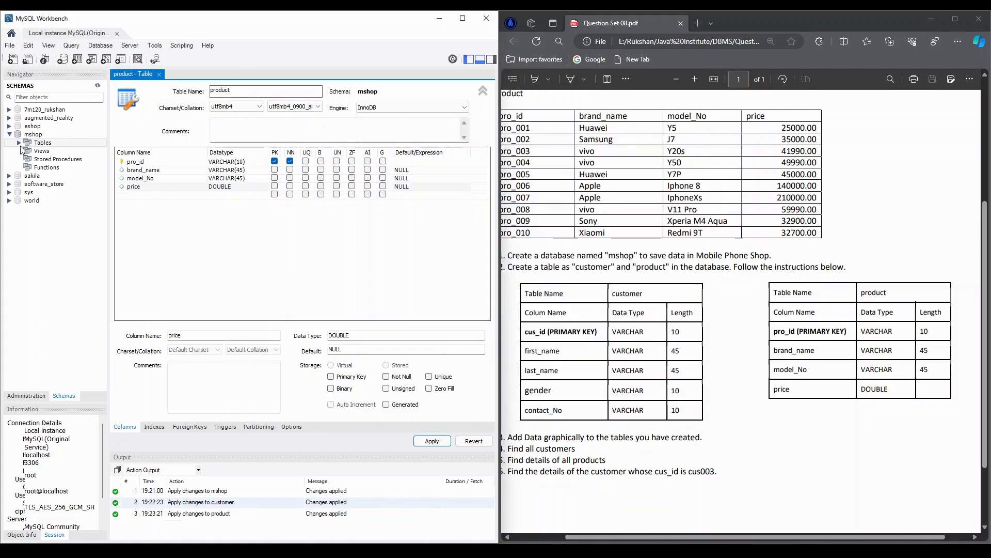
# - Check the remaining tasks and sample data in the exercise sheet, and close the product table editor
pyautogui.click(756, 412)
pyautogui.hscroll(-2, 755, 412)
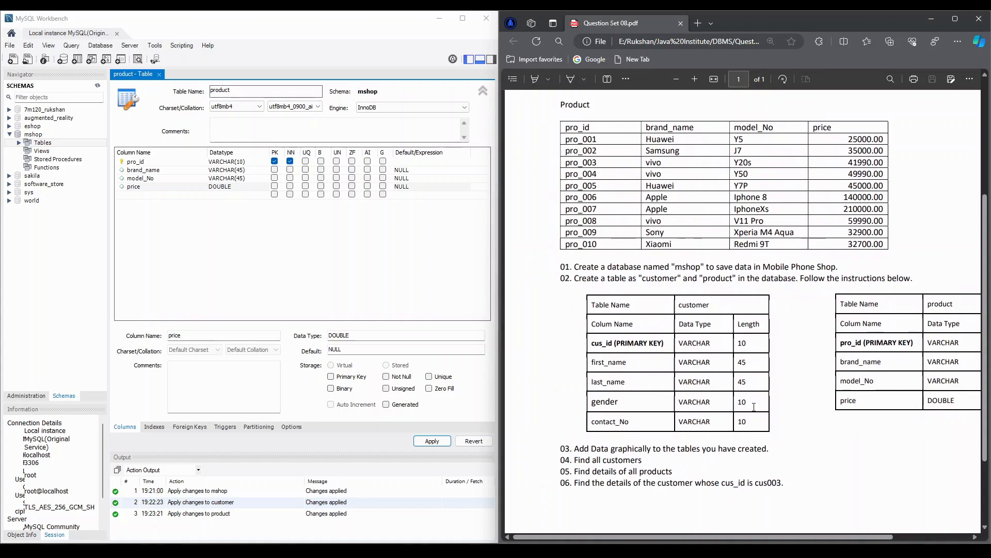
pyautogui.scroll(-3, 755, 410)
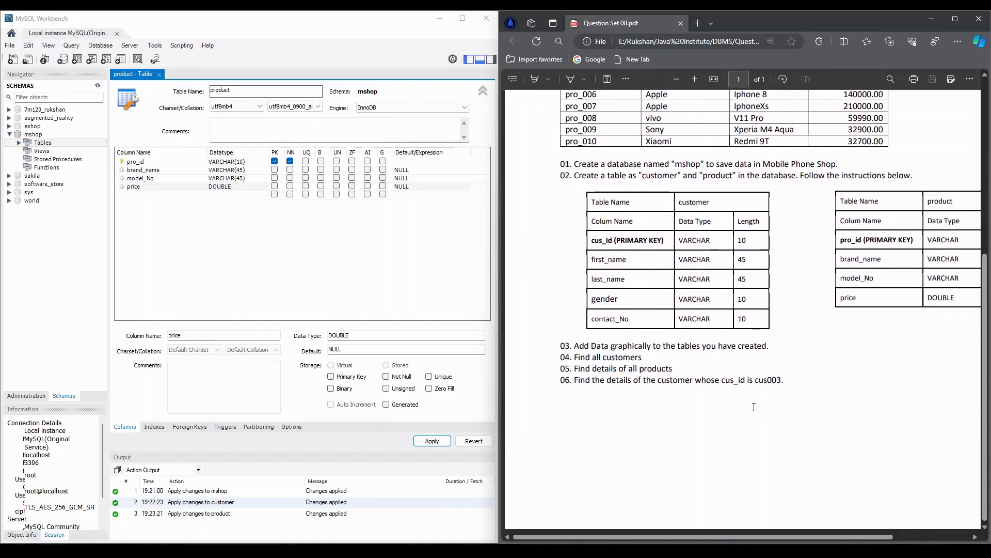
pyautogui.scroll(2, 754, 408)
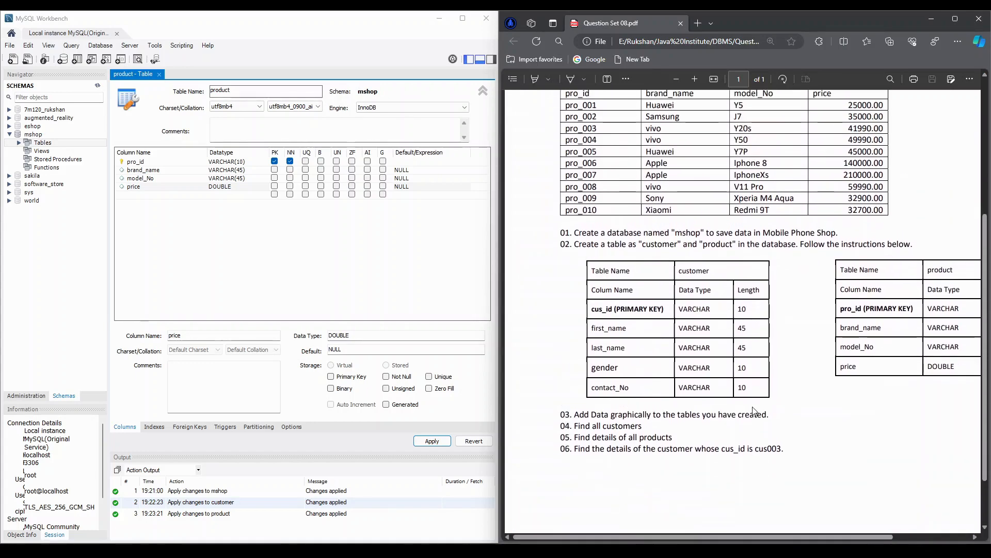
pyautogui.hscroll(2, 755, 412)
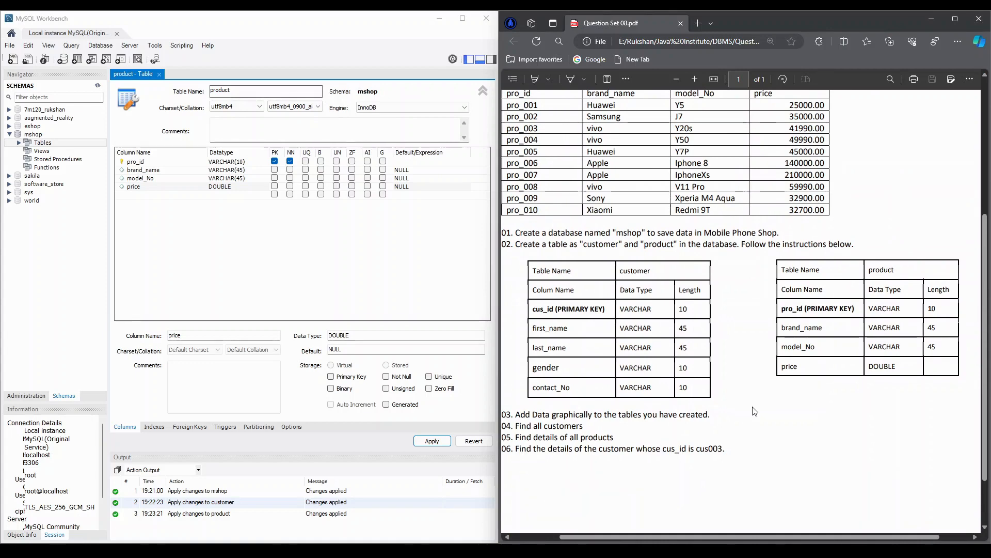
pyautogui.scroll(5, 755, 412)
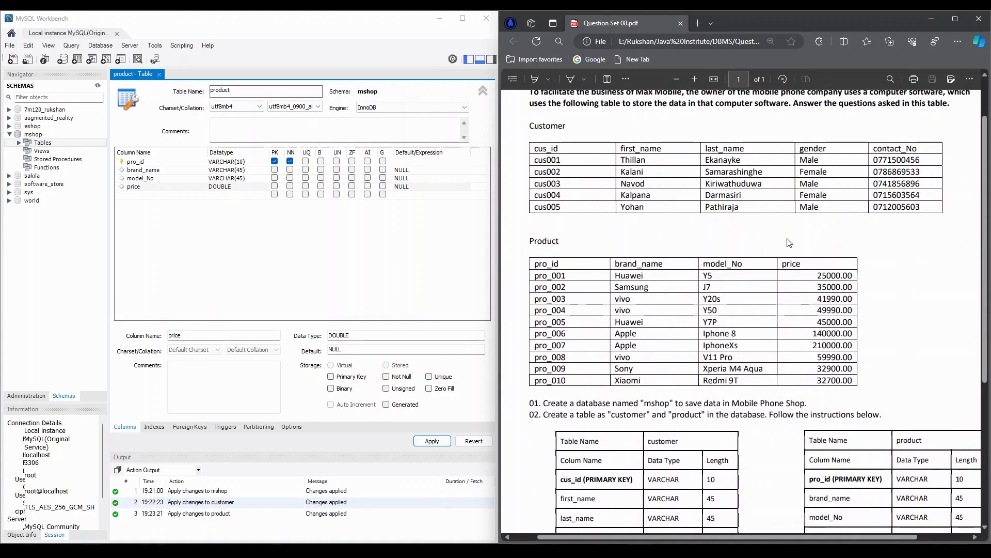
pyautogui.click(157, 77)
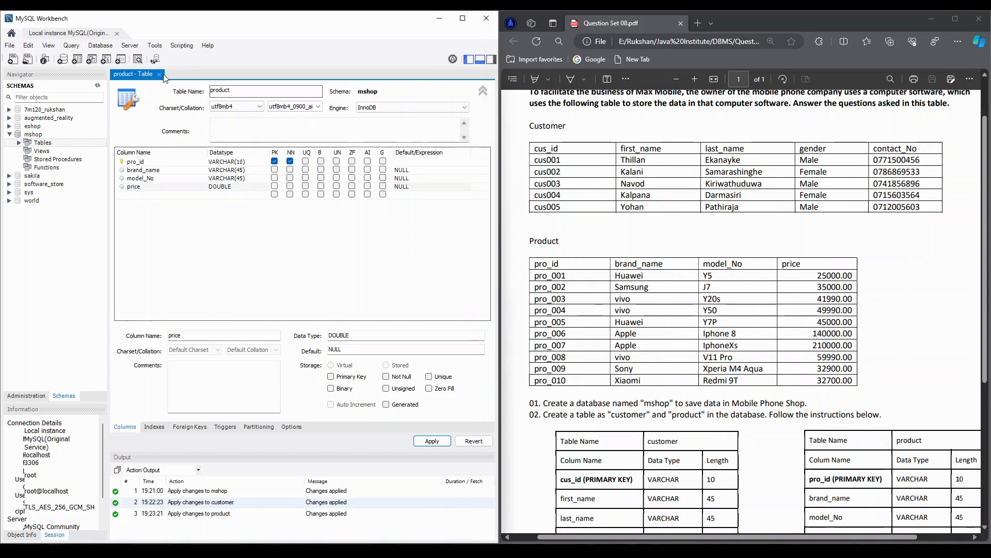
pyautogui.click(159, 75)
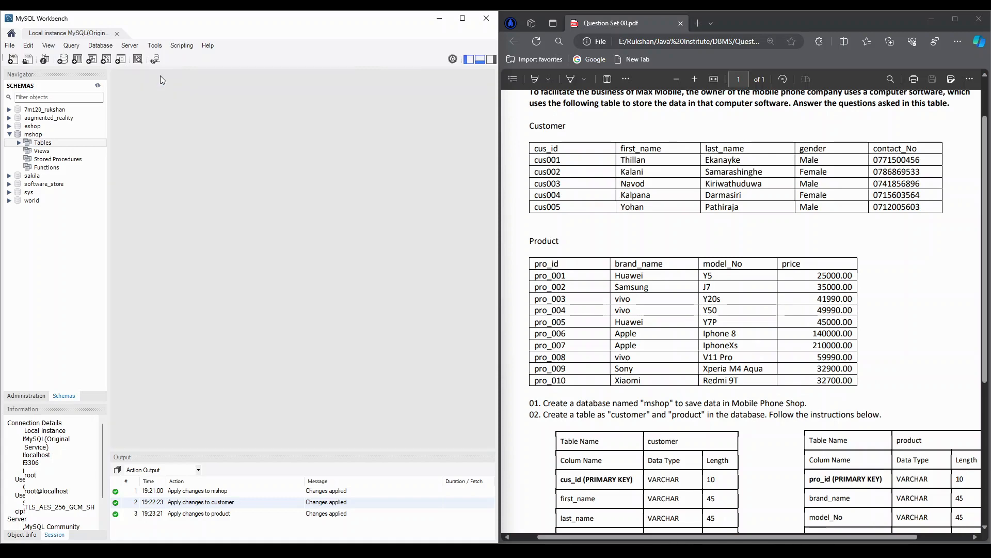
# - Open the mshop customer table's rows for editing and bring the sheet's Customer data into view
pyautogui.doubleClick(26, 143)
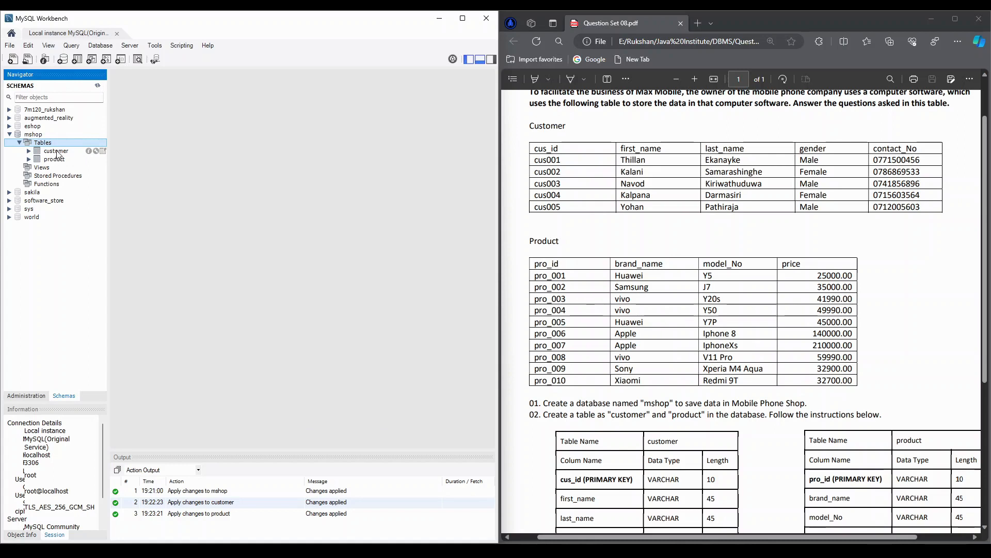
pyautogui.click(103, 151)
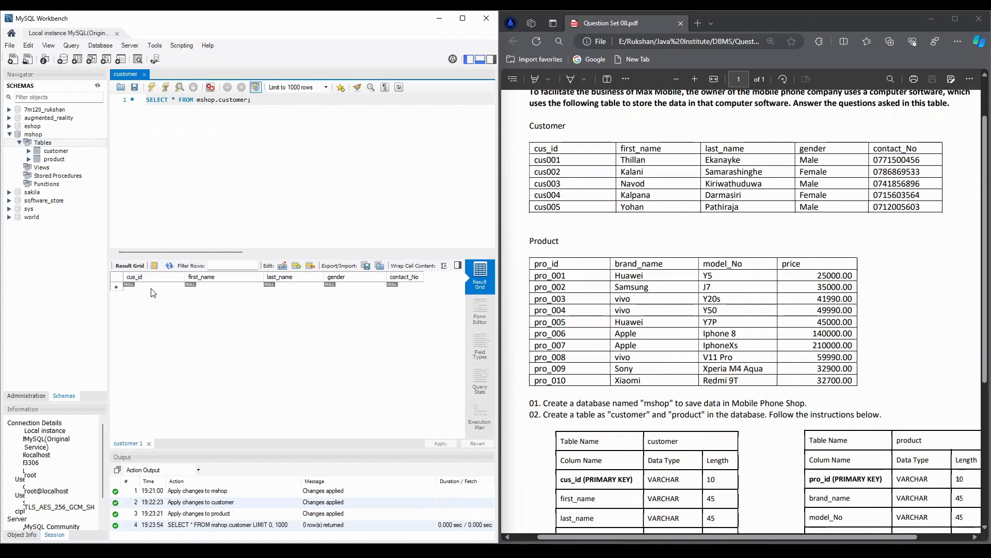
pyautogui.scroll(-5, 620, 382)
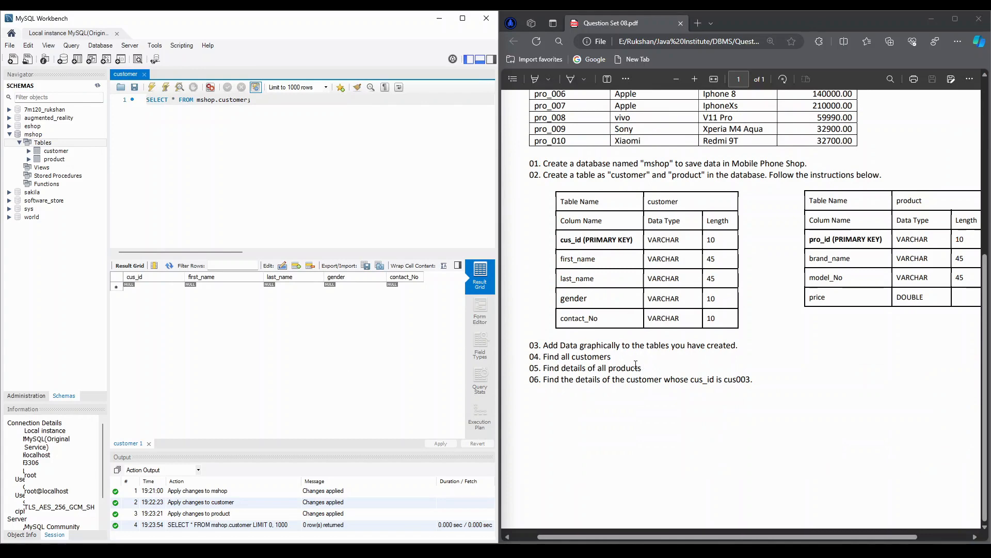
pyautogui.scroll(2, 549, 353)
pyautogui.scroll(2, 551, 357)
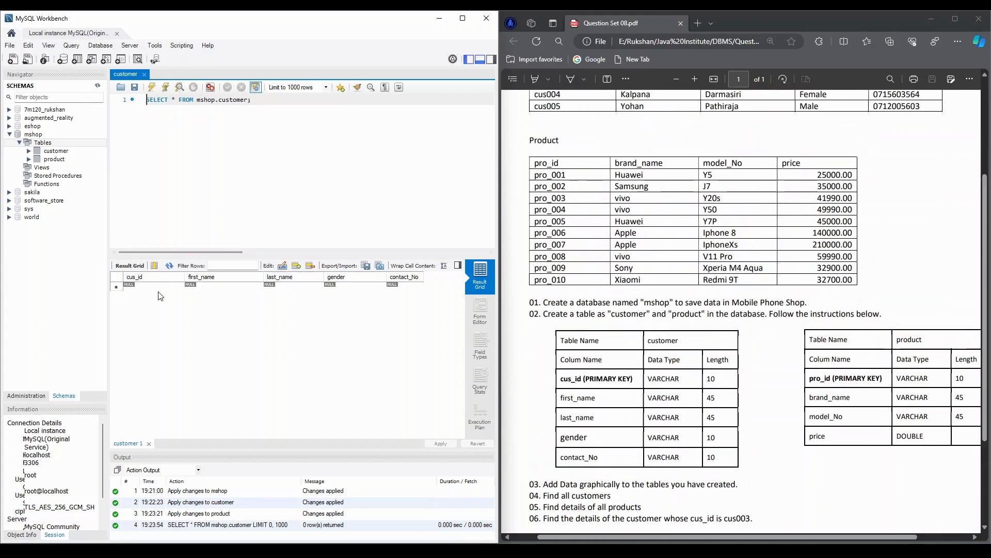
pyautogui.scroll(3, 734, 204)
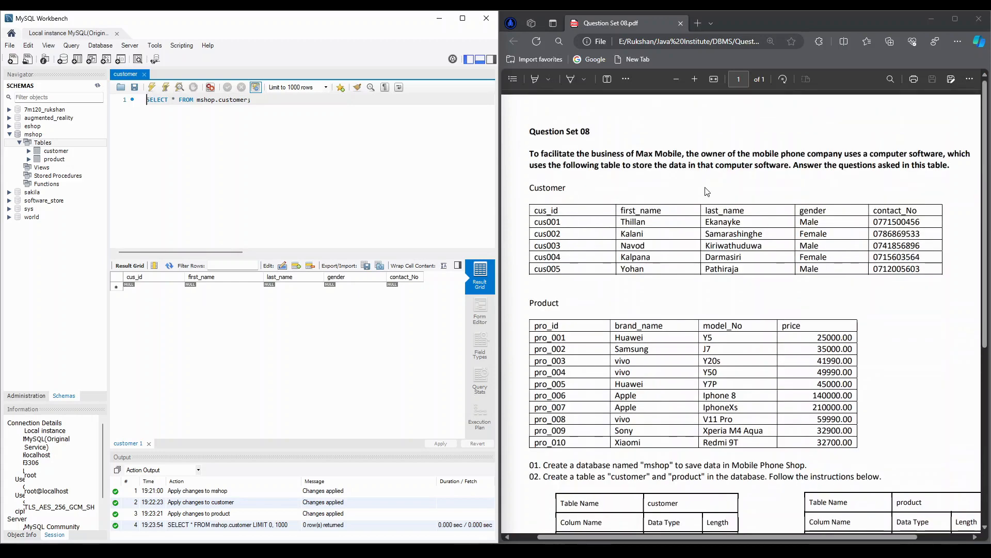
# - Enter the first customer's row from the sheet: customer ID, first name, last name, gender Male and contact number
pyautogui.doubleClick(150, 288)
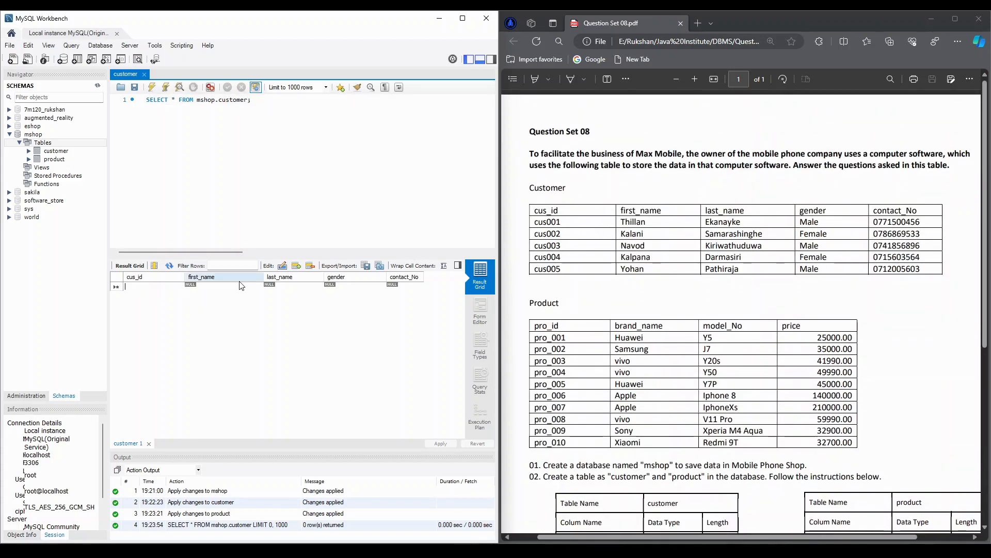
pyautogui.write('cus')
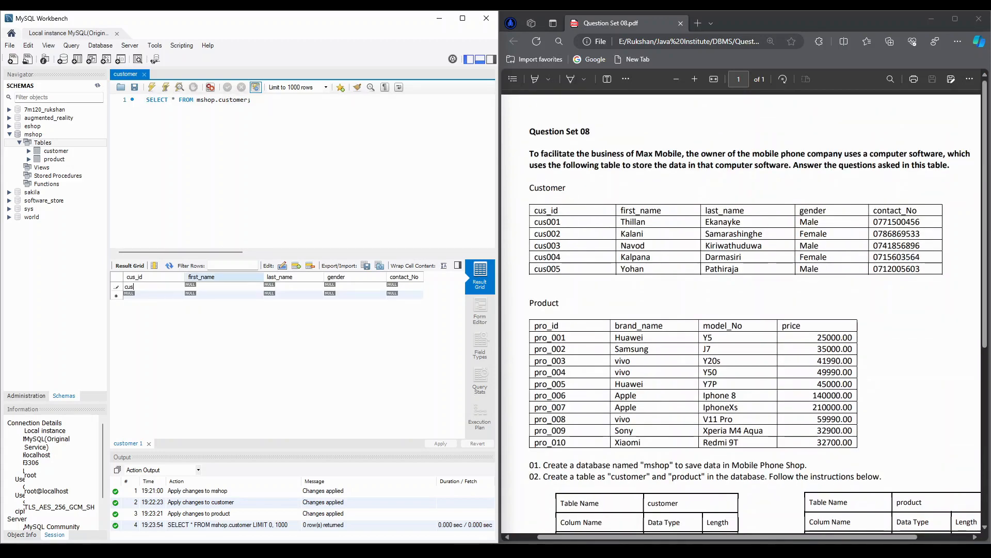
pyautogui.write('Thilan')
pyautogui.press('Tab')
pyautogui.write('E')
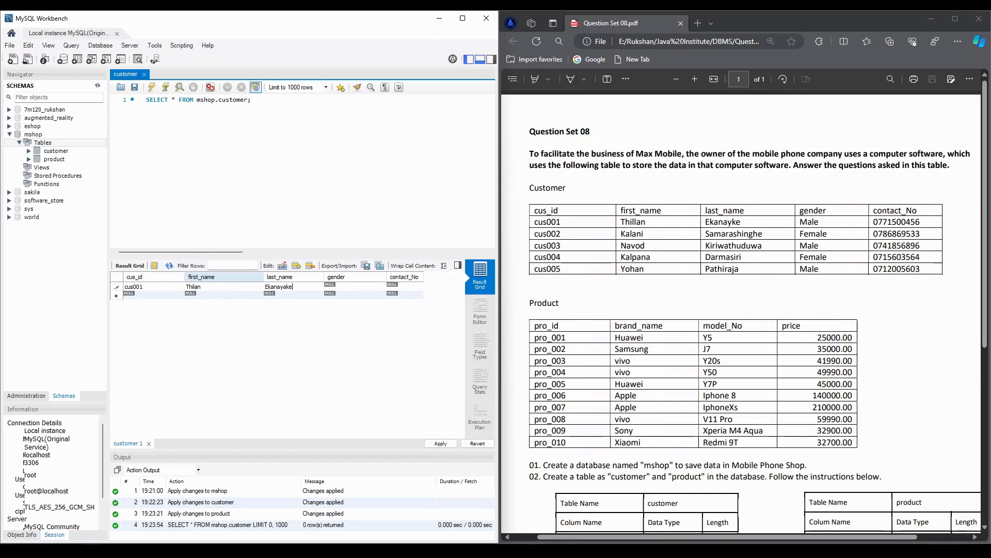
pyautogui.press('Tab')
pyautogui.write('Male')
pyautogui.press('Tab')
pyautogui.hotkey('shift', 'Tab')
pyautogui.press('Tab')
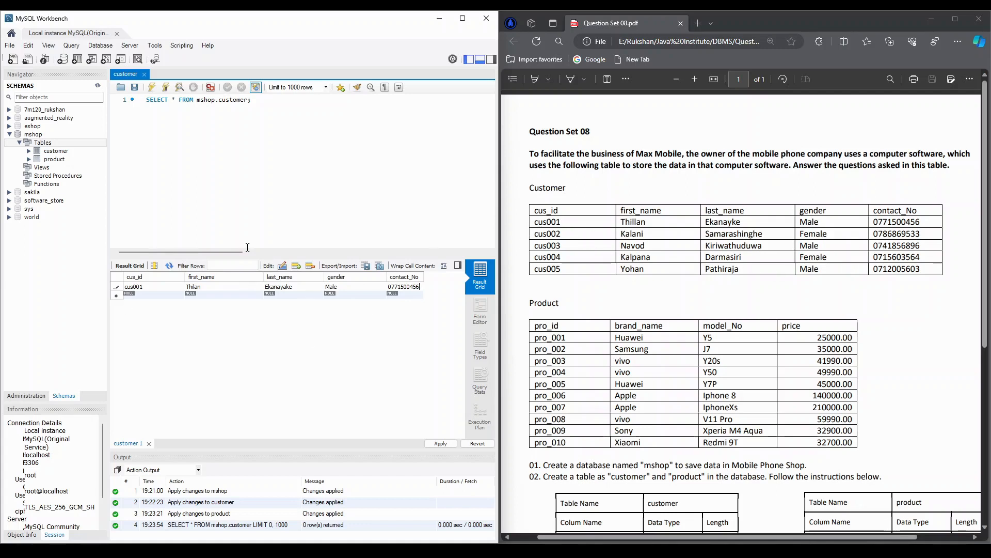
# - Fill in the remaining four customer rows from the sheet and apply the new rows to the database
pyautogui.hotkey('ctrl', 'v')
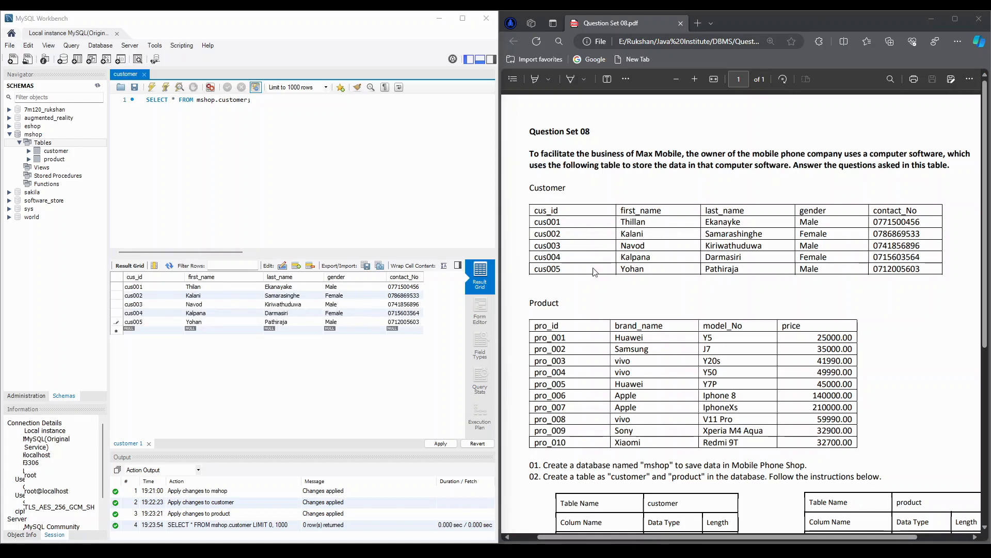
pyautogui.click(438, 443)
pyautogui.click(624, 415)
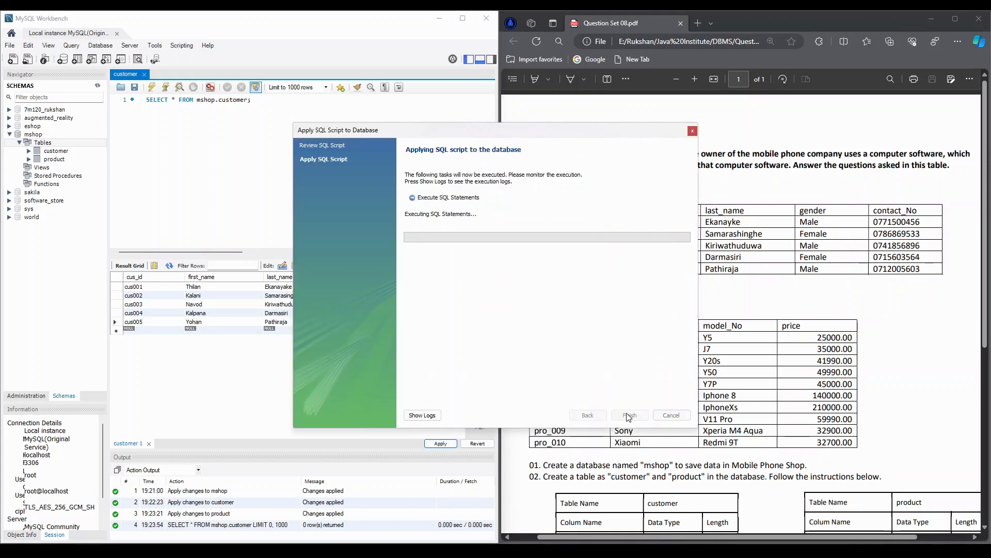
pyautogui.click(631, 414)
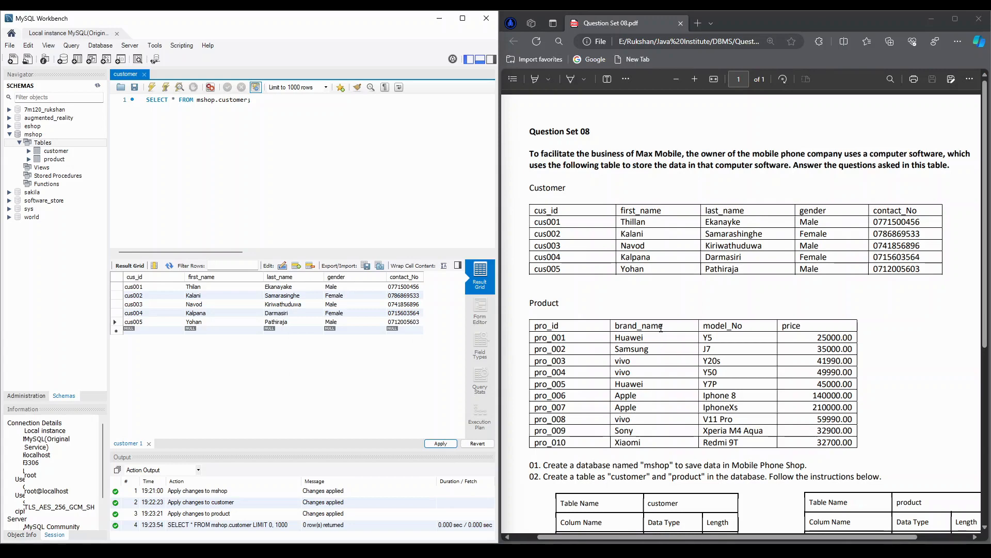
# - Open the product table's rows for editing and fill in records pro_001 to pro_010 from the sheet
pyautogui.scroll(-1, 661, 326)
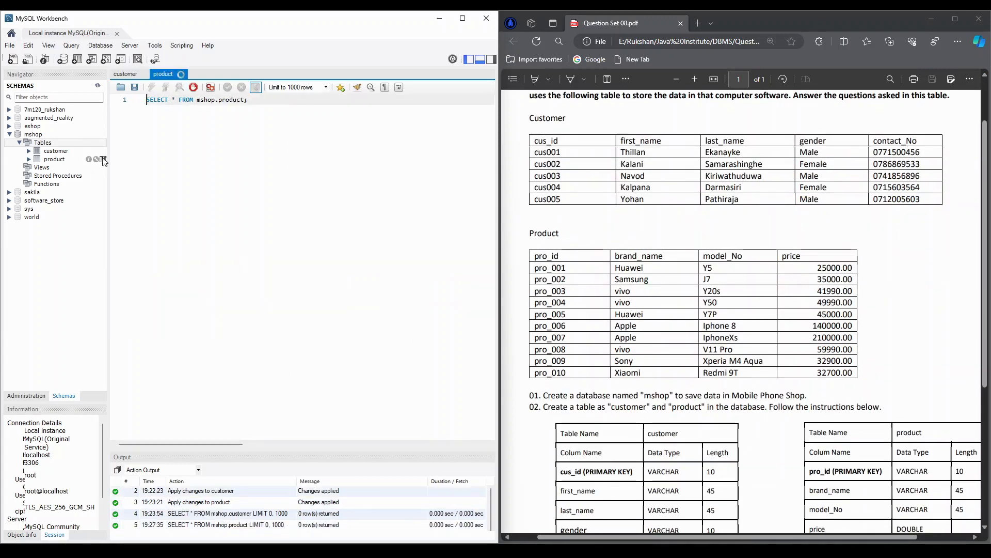
pyautogui.click(104, 159)
pyautogui.click(156, 287)
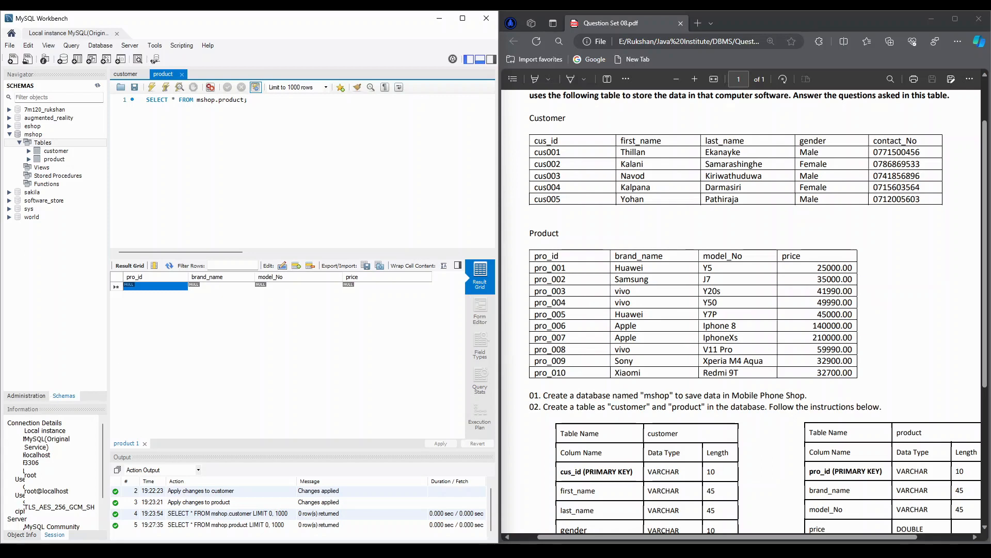
pyautogui.write('pro_001\tHuawei\tY5\t25000 pro_002\tSamsung\tJ7\t35000 pro_003\tvivo\tY20s\t41990 pro_004\tvivo\tY50\t49990 pro_005\tHuawei\tY7P\t45000 pro_006\tApple\tIphone 8\t140000 pro_007\tApple\tIphoneXs\t210000 pro_008\tvivo\tV11 Pro\t59990 pro_009\tSony\tXperia M4 Aqua\t32900 pro_010\tXiaomi\tRedmi 9T\t32700')
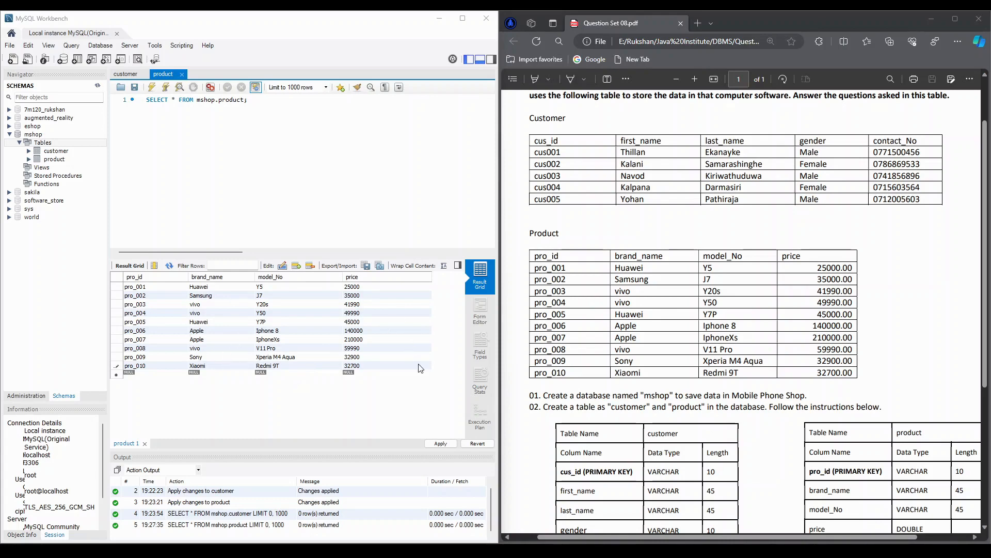
# - Apply the new product rows to the database and close the product table's data view
pyautogui.click(440, 444)
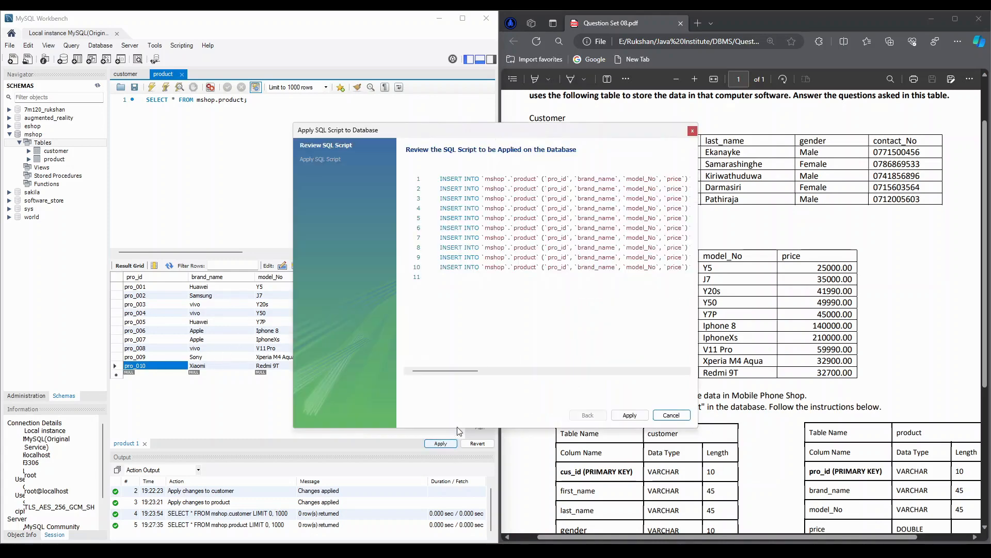
pyautogui.click(630, 414)
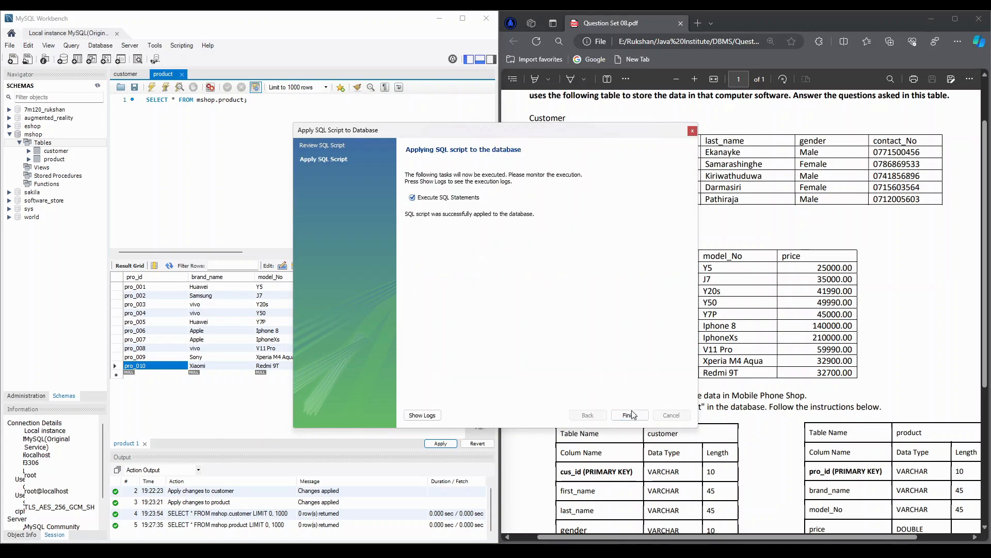
pyautogui.click(630, 414)
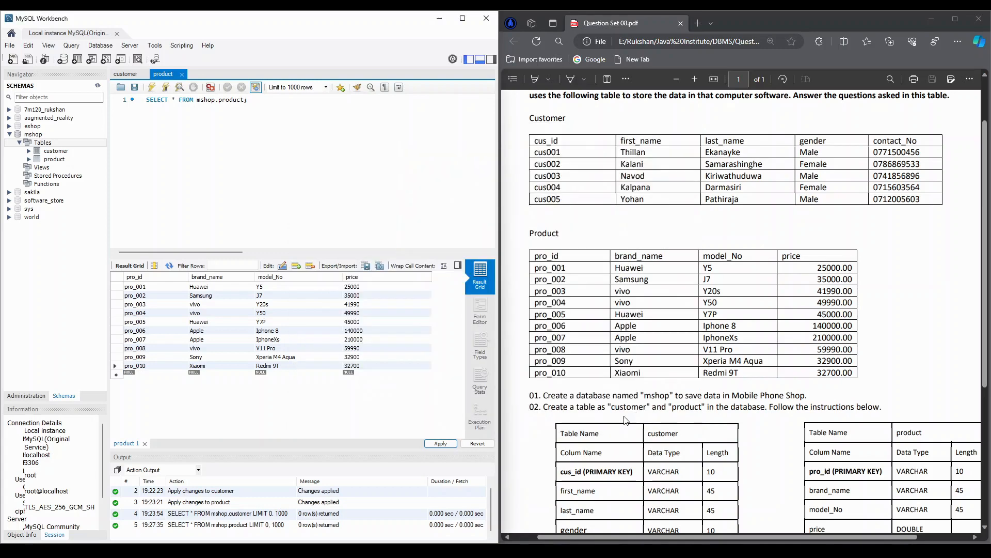
pyautogui.click(182, 75)
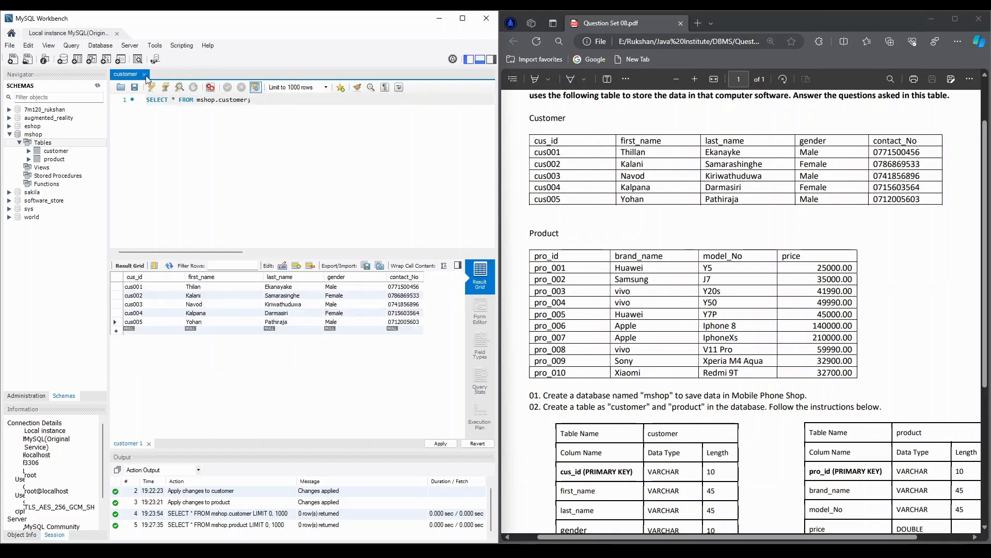
# - Close the customer data view and reload the rows of both the customer and product tables to check the saved data
pyautogui.click(144, 76)
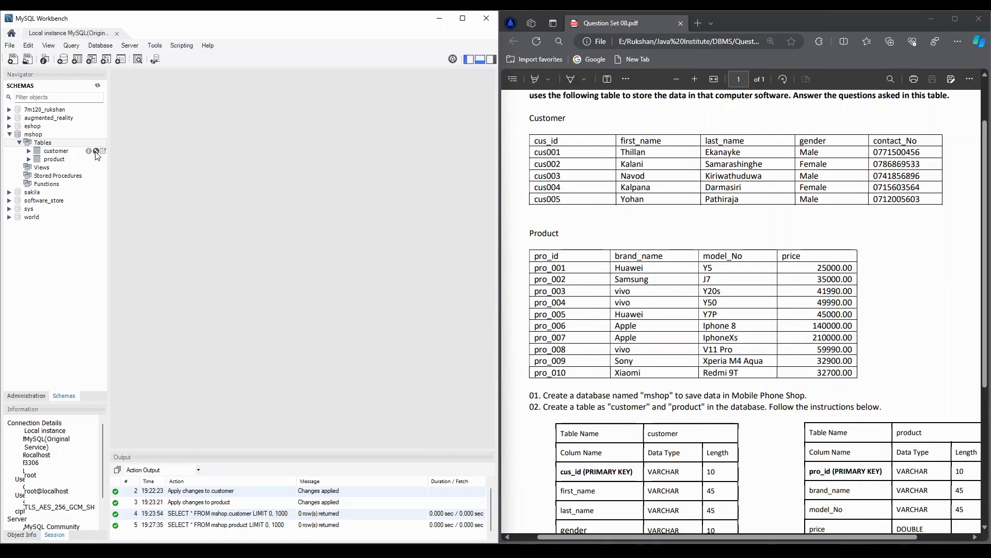
pyautogui.click(103, 151)
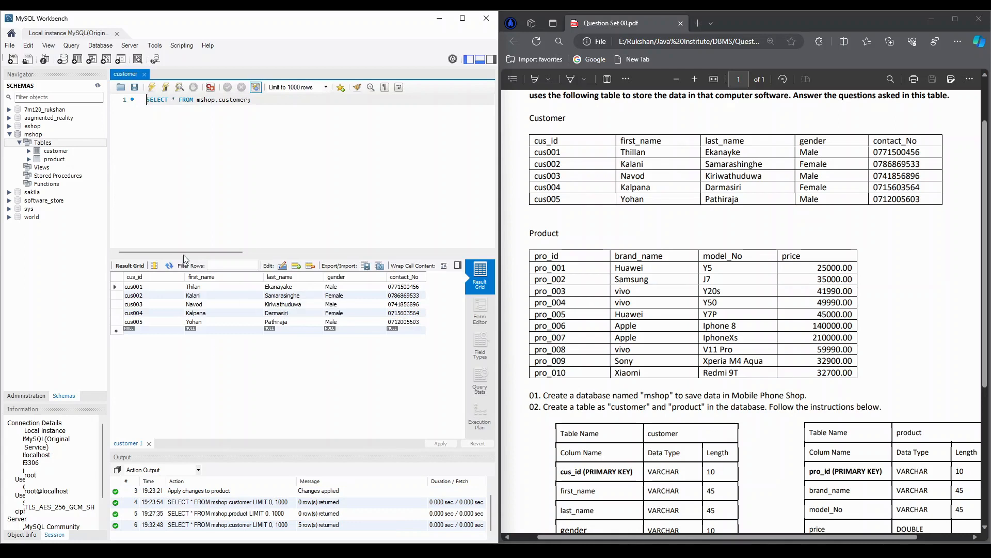
pyautogui.click(103, 159)
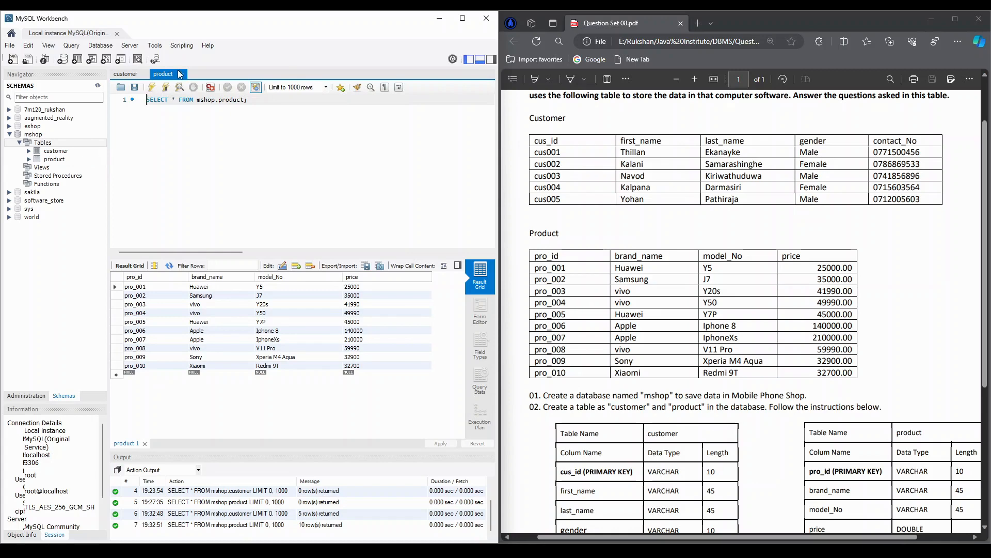
# - Replace the query with SELECT * FROM `customer`; make mshop the default schema and run the query for question 04
pyautogui.scroll(-5, 877, 372)
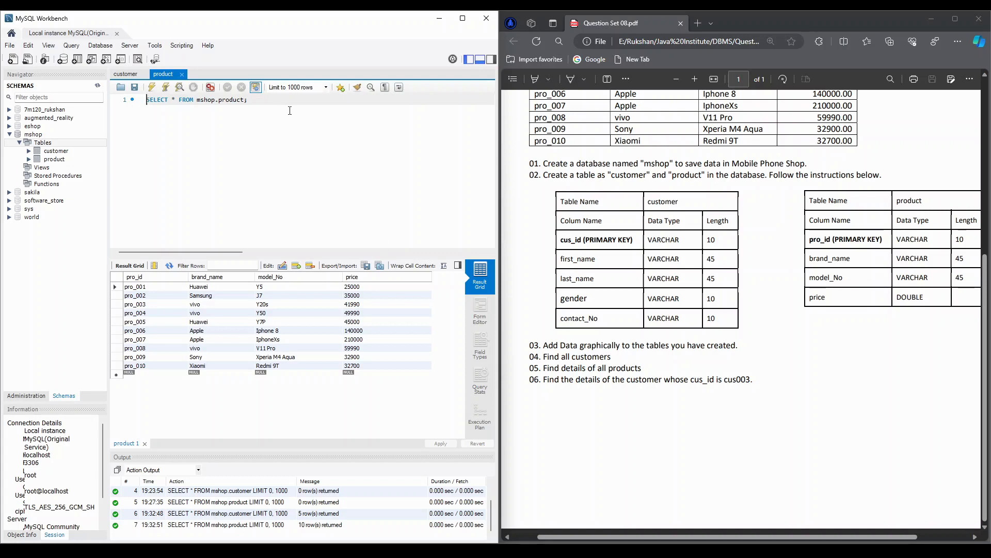
pyautogui.hotkey('ctrl', 'a')
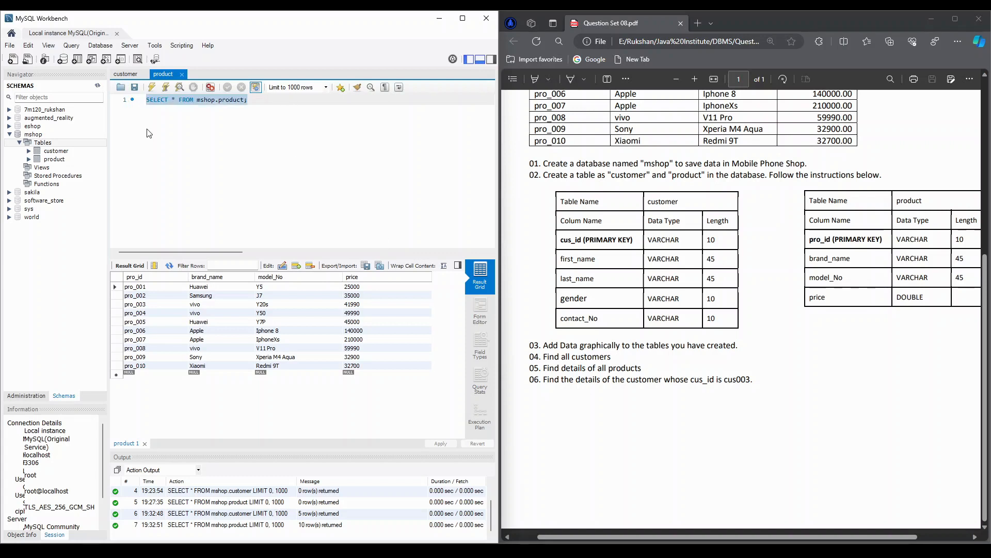
pyautogui.press('BackSpace')
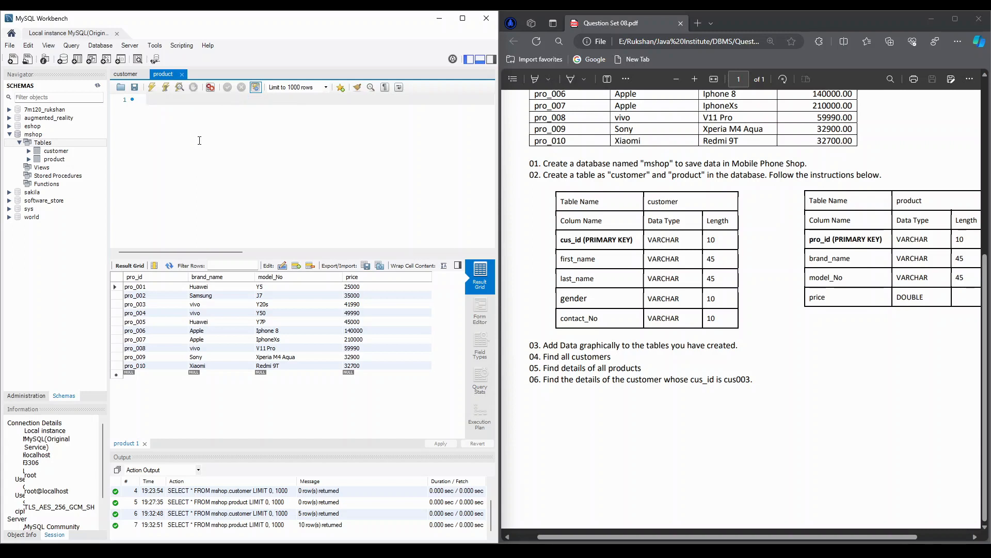
pyautogui.write('SELECT * FROM `customer`;')
pyautogui.doubleClick(31, 135)
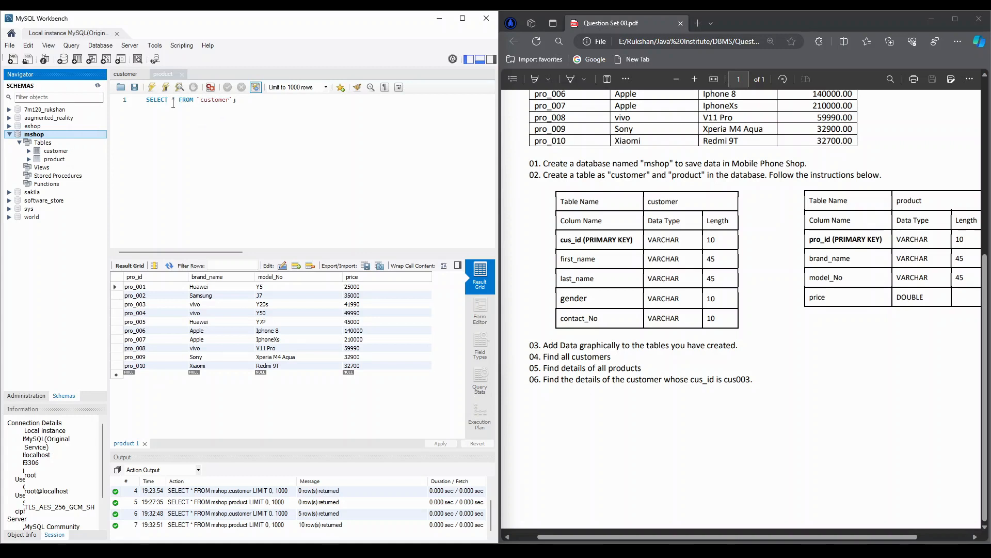
pyautogui.click(152, 87)
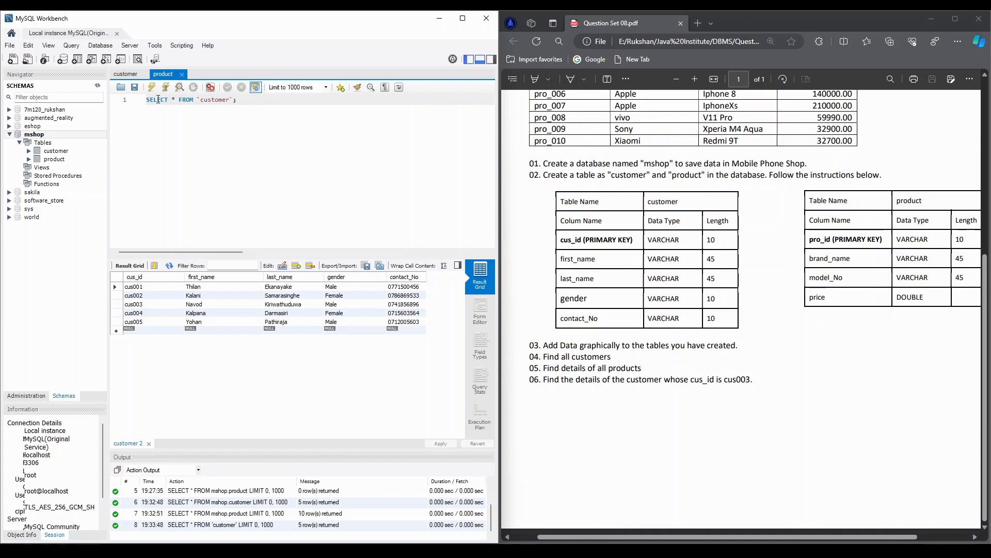
# - Change the queried table to product and run SELECT * FROM `product`; for question 05
pyautogui.doubleClick(211, 101)
pyautogui.write('product')
pyautogui.doubleClick(170, 99)
pyautogui.click(173, 99)
pyautogui.doubleClick(184, 100)
pyautogui.doubleClick(219, 100)
pyautogui.click(152, 88)
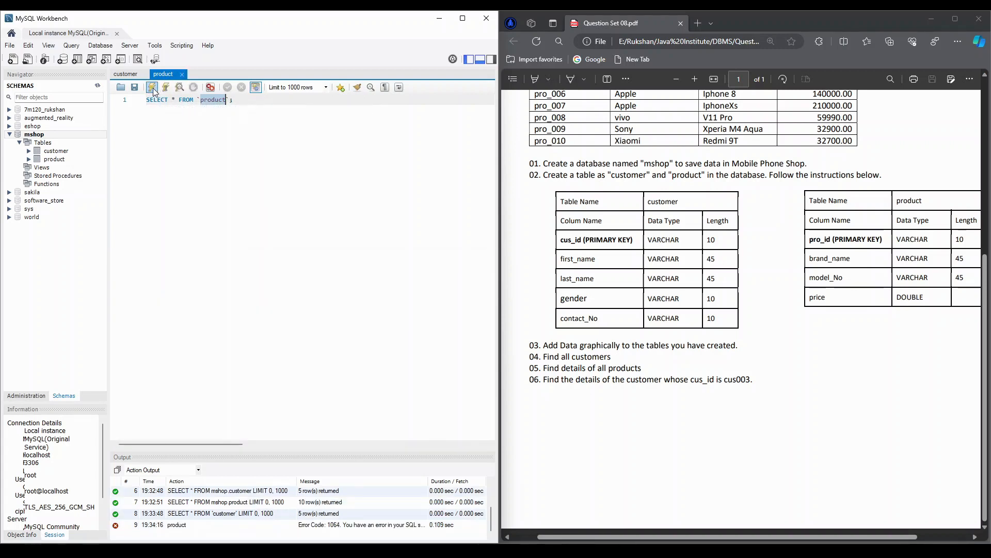
pyautogui.click(153, 88)
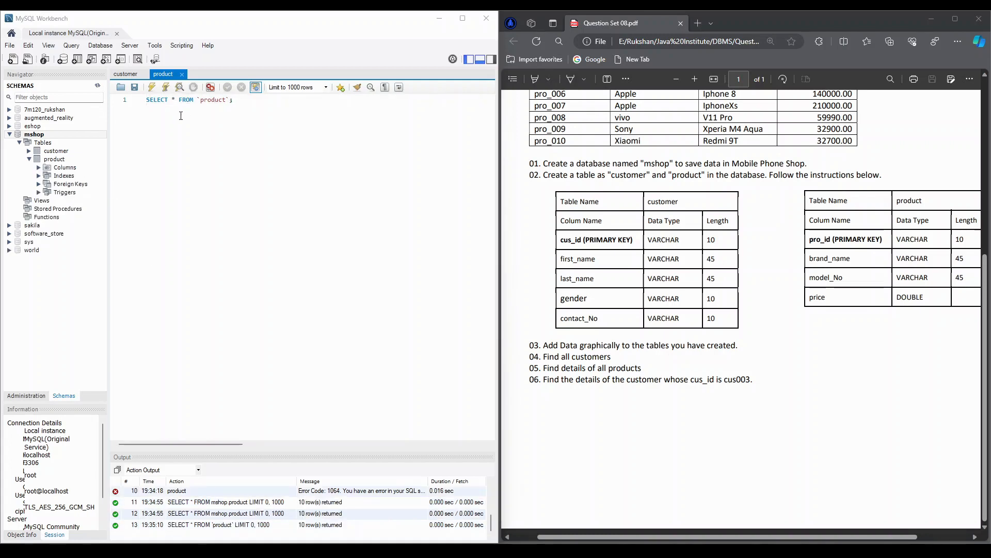
pyautogui.click(245, 101)
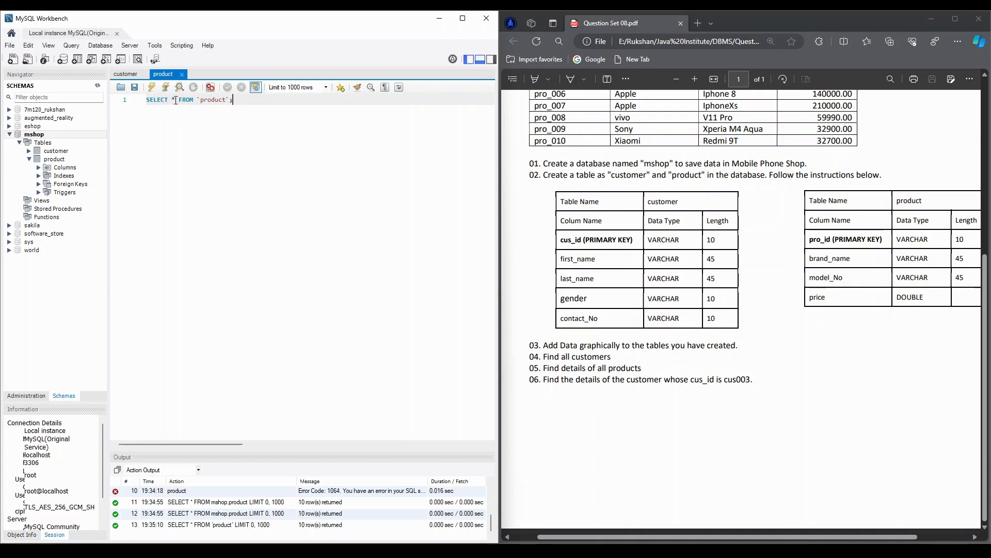
pyautogui.click(152, 86)
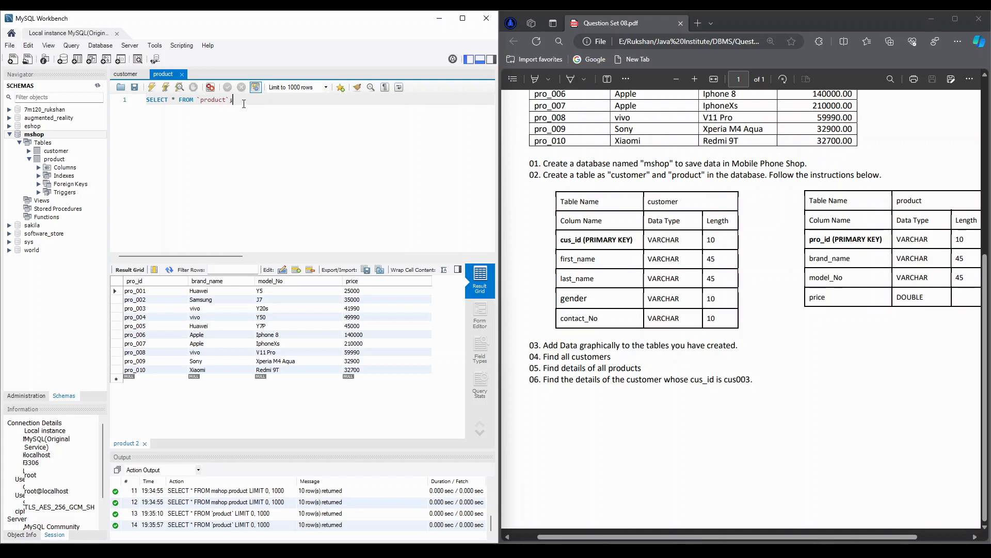
# - Clear the product query text and close both the product and customer query views
pyautogui.moveTo(247, 103); pyautogui.dragTo(146, 103)
pyautogui.click(147, 114)
pyautogui.moveTo(241, 104); pyautogui.dragTo(146, 102)
pyautogui.press('BackSpace')
pyautogui.click(182, 75)
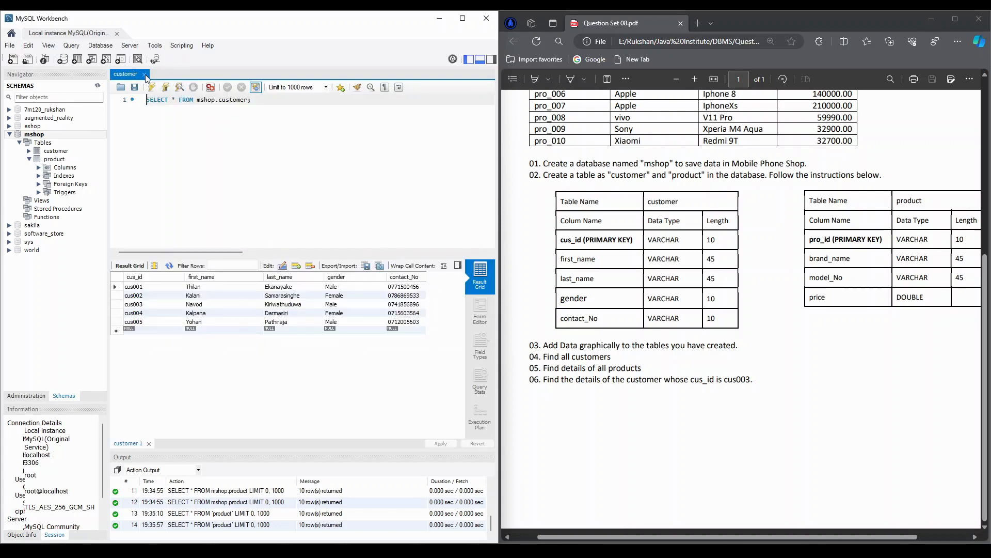
pyautogui.click(145, 74)
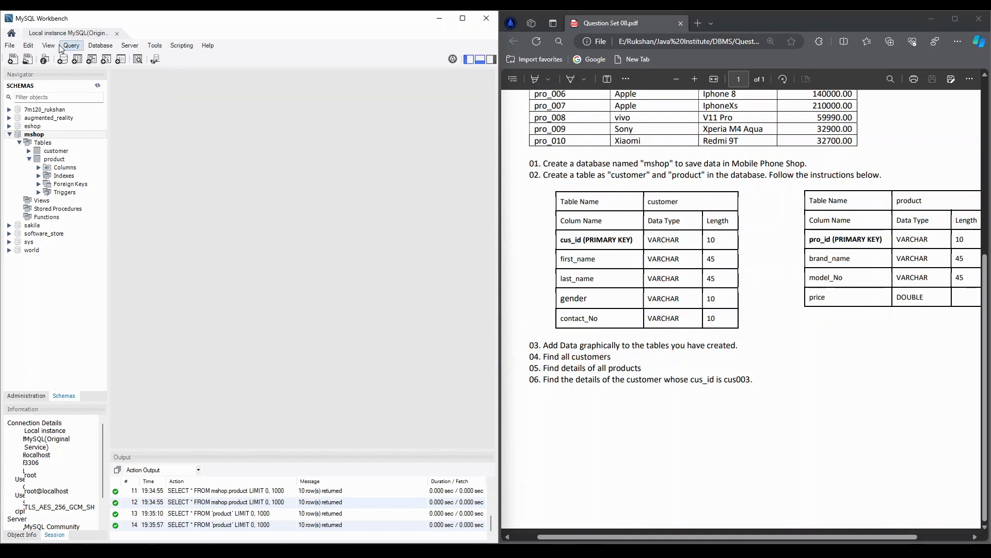
# - Open a new query and write SELECT * FROM `customer` for question 06
pyautogui.click(12, 47)
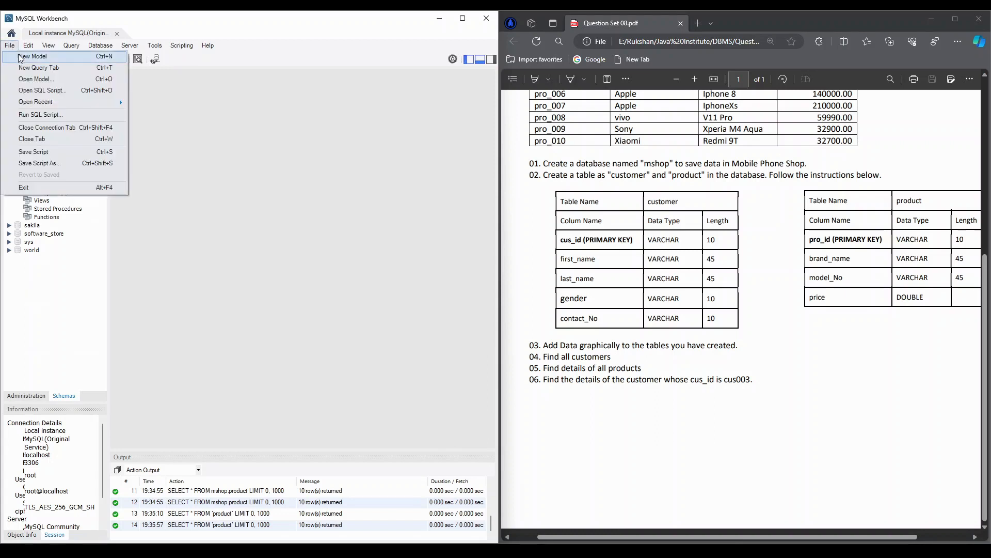
pyautogui.click(33, 67)
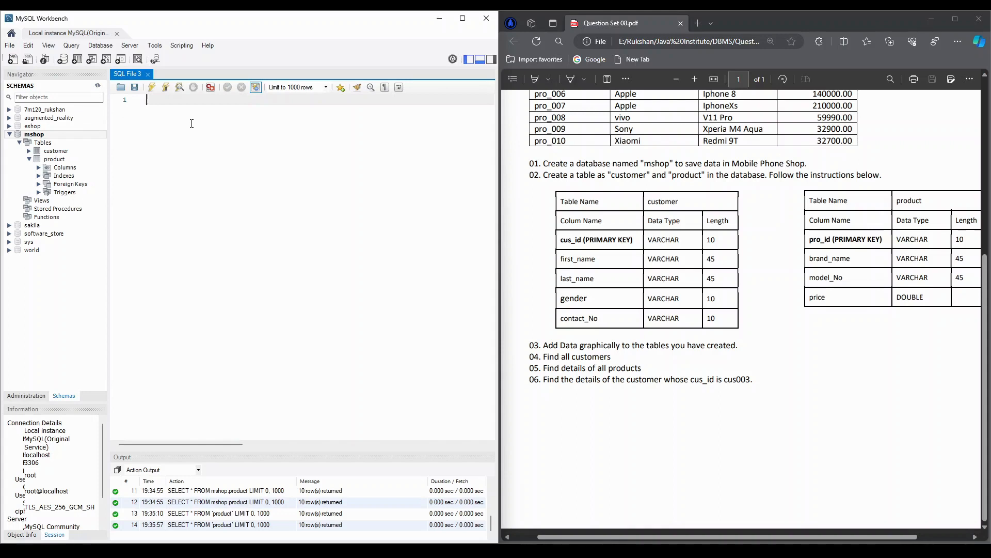
pyautogui.write('SELECT * FROM `customer`')
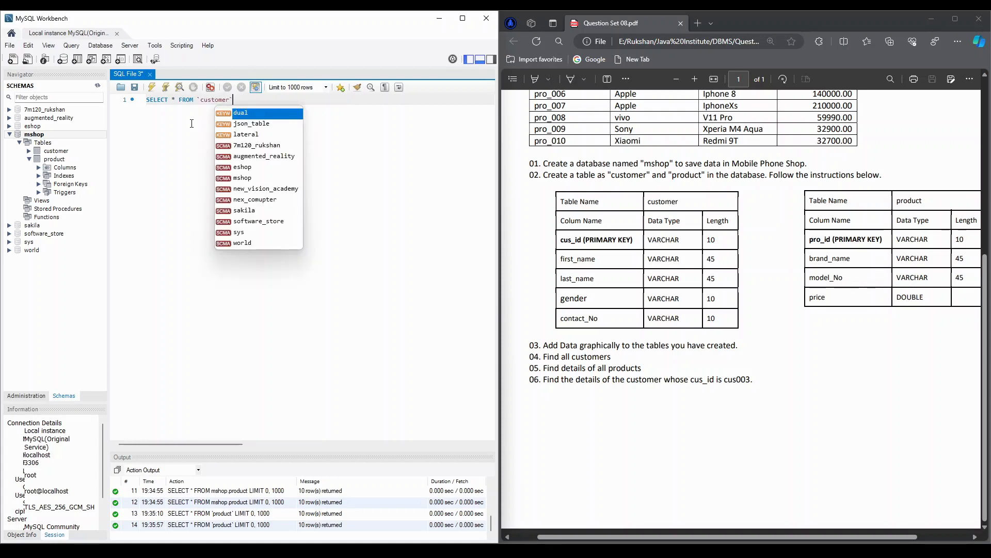
pyautogui.write(' WHERE')
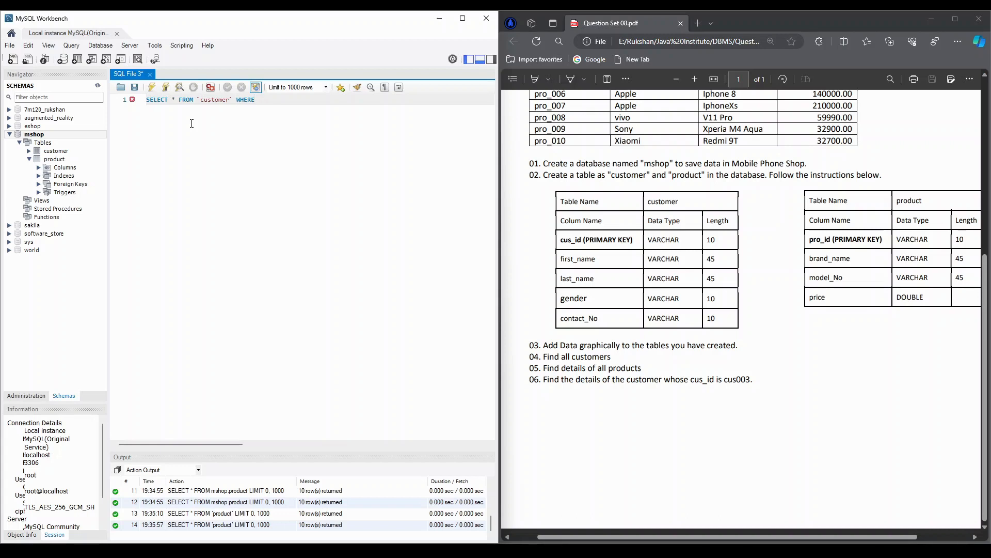
# - Add a WHERE condition matching `cus_id` to the customer ID given in question 06 and run the query
pyautogui.write('`')
pyautogui.write('cus_')
pyautogui.write('id')
pyautogui.write("` = ''")
pyautogui.write("cus003';")
pyautogui.click(277, 100)
pyautogui.moveTo(304, 100); pyautogui.dragTo(324, 100)
pyautogui.click(335, 99)
pyautogui.click(155, 86)
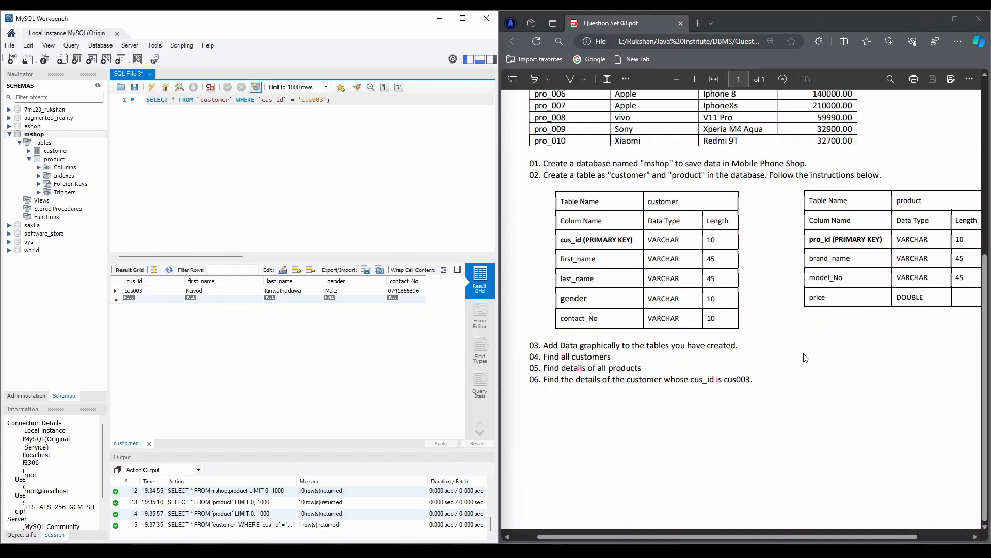
pyautogui.scroll(3, 805, 359)
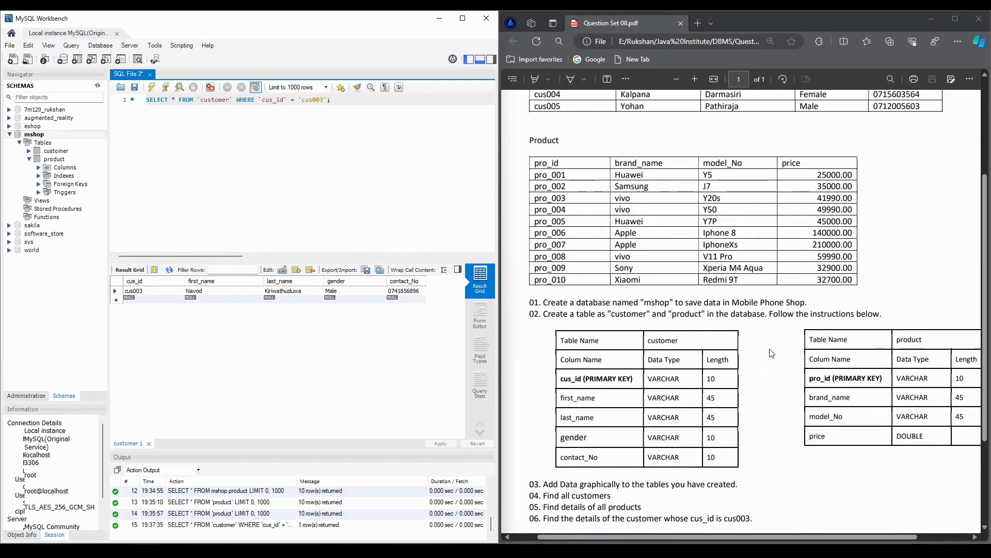
pyautogui.scroll(2, 773, 354)
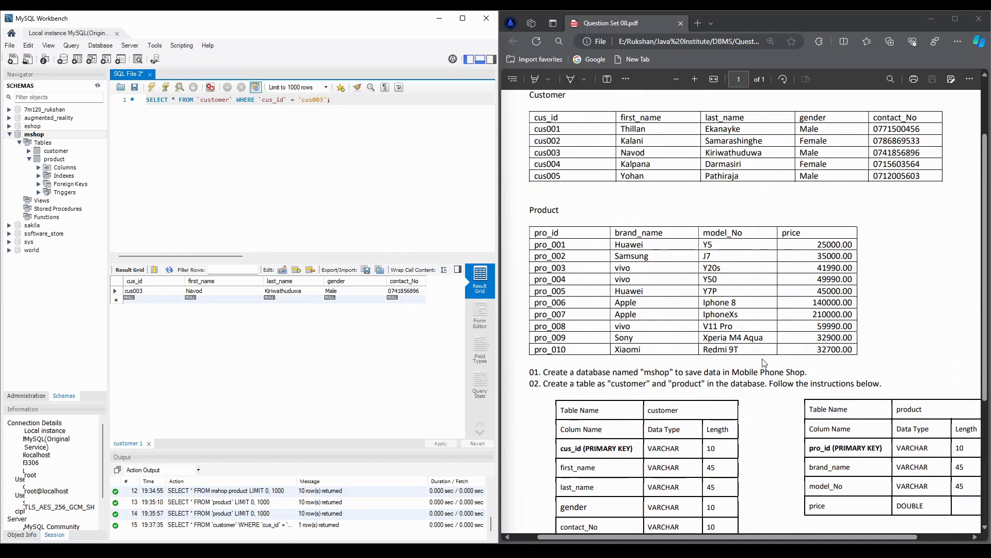